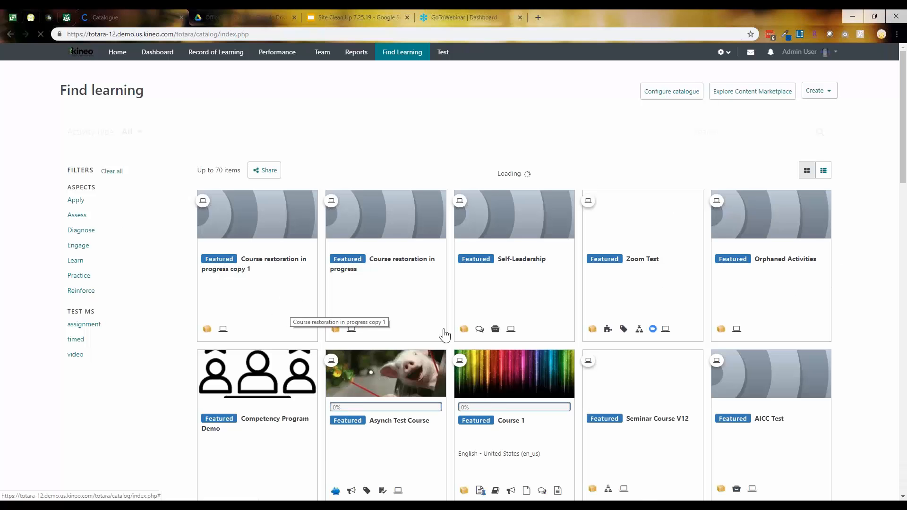
{"action": "scroll", "coordinate": [553, 344], "scroll_direction": "down", "scroll_amount": 4}
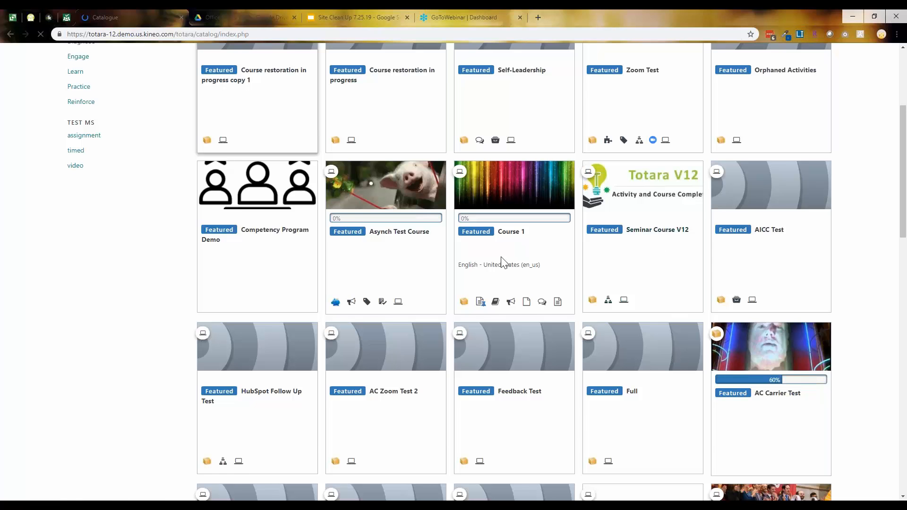
{"action": "scroll", "coordinate": [502, 261], "scroll_direction": "down", "scroll_amount": 1}
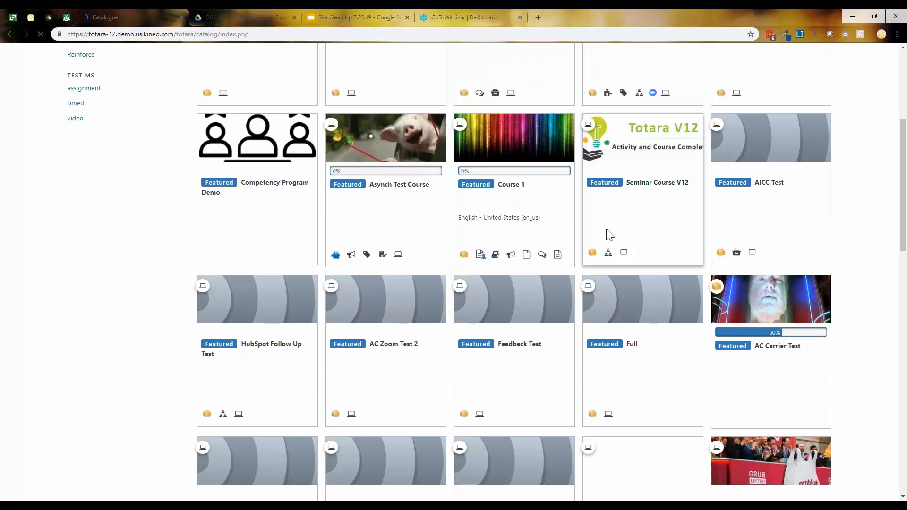
{"action": "left_click", "coordinate": [648, 194]}
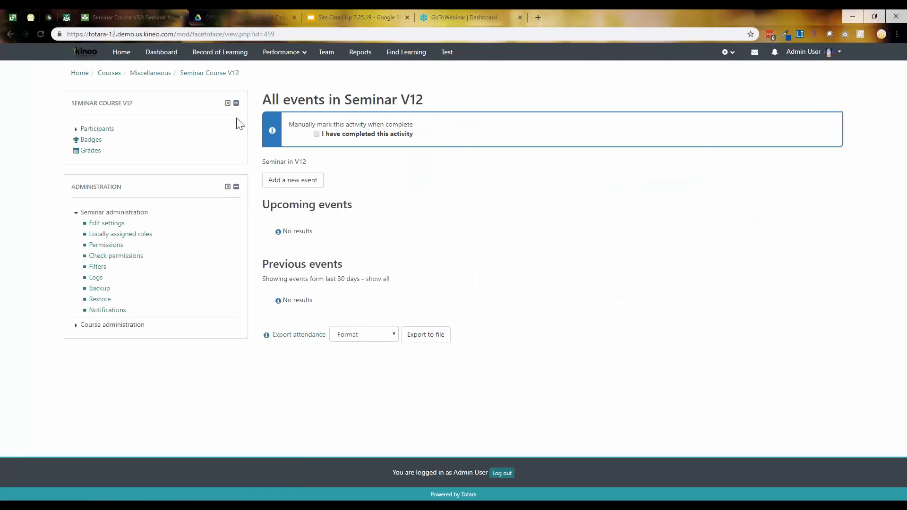
{"action": "left_click", "coordinate": [9, 33]}
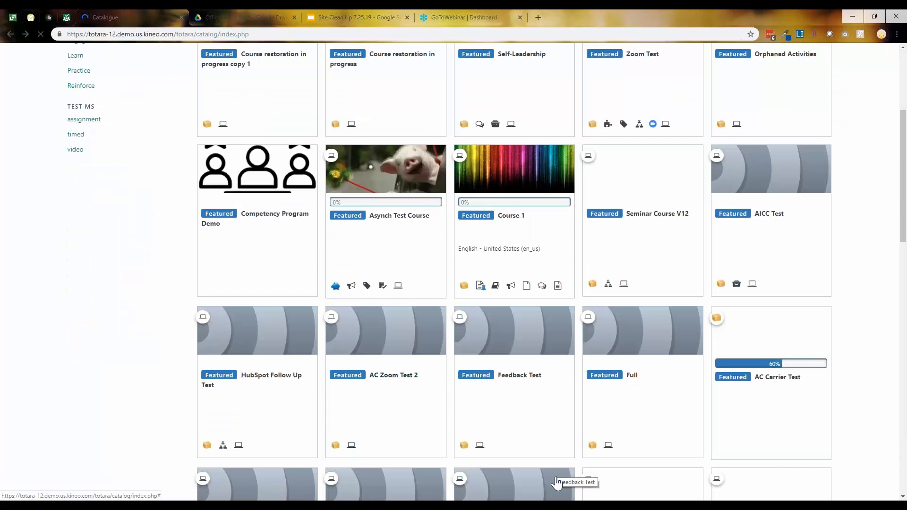
Step: Open the Kineo Asynchronous Training course from the learning catalogue and turn on course editing
{"action": "scroll", "coordinate": [521, 442], "scroll_direction": "down", "scroll_amount": 7}
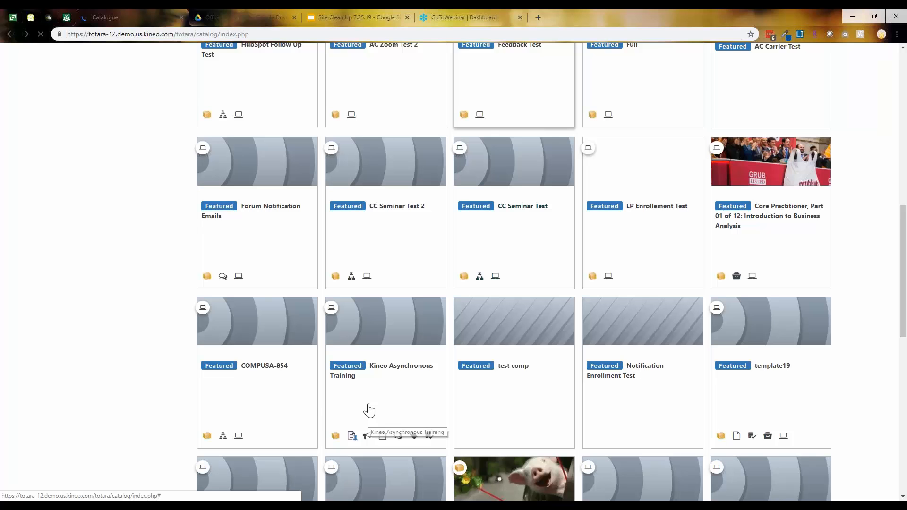
{"action": "scroll", "coordinate": [369, 409], "scroll_direction": "down", "scroll_amount": 1}
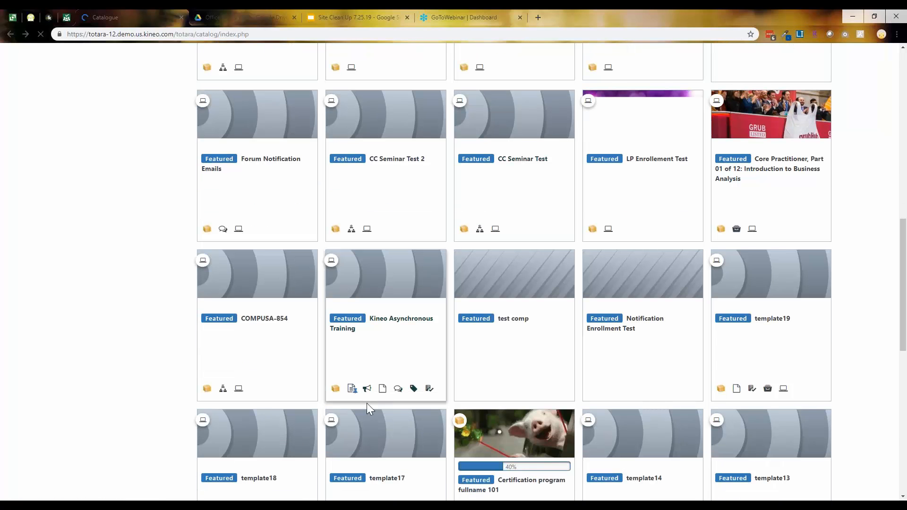
{"action": "left_click", "coordinate": [412, 389]}
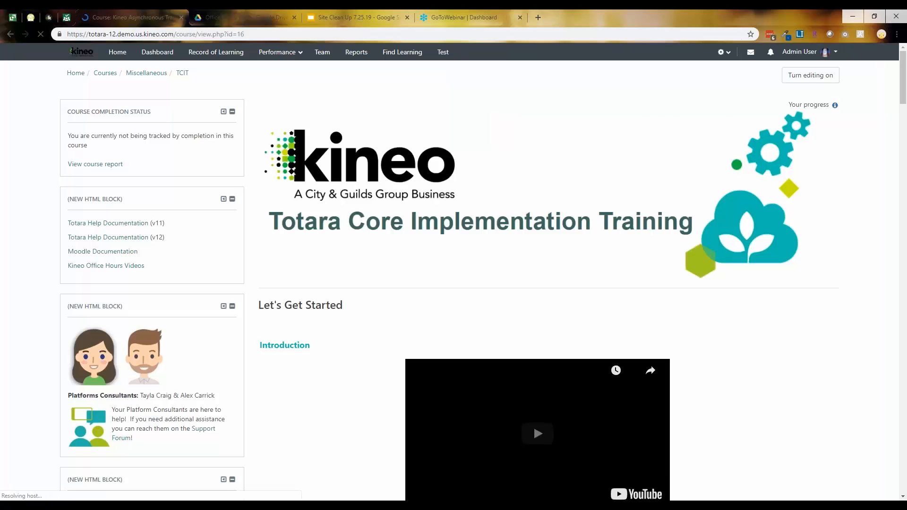
{"action": "scroll", "coordinate": [376, 349], "scroll_direction": "down", "scroll_amount": 1}
{"action": "scroll", "coordinate": [348, 336], "scroll_direction": "down", "scroll_amount": 3}
{"action": "scroll", "coordinate": [348, 336], "scroll_direction": "up", "scroll_amount": 3}
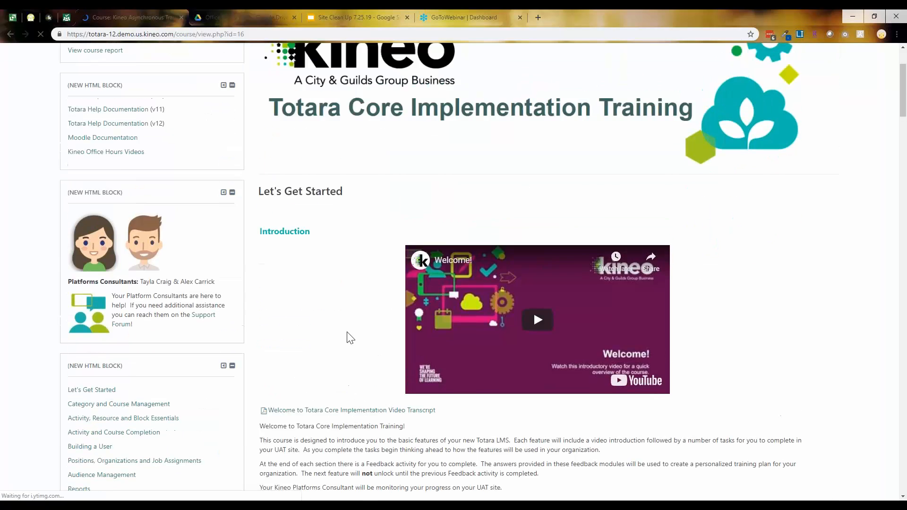
{"action": "left_click", "coordinate": [792, 82]}
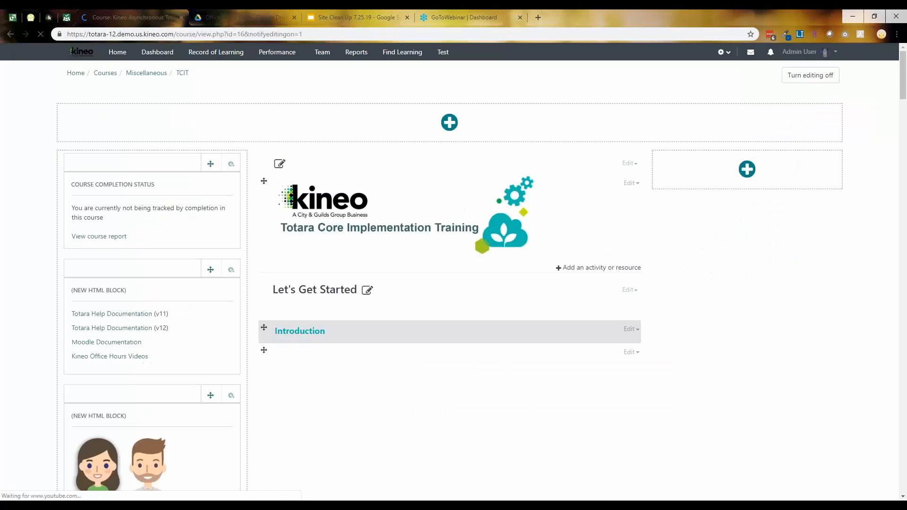
Step: Add topic sections at the end of the course, up to Topic 12
{"action": "scroll", "coordinate": [315, 351], "scroll_direction": "down", "scroll_amount": 2}
{"action": "scroll", "coordinate": [373, 333], "scroll_direction": "down", "scroll_amount": 7}
{"action": "scroll", "coordinate": [345, 377], "scroll_direction": "down", "scroll_amount": 20}
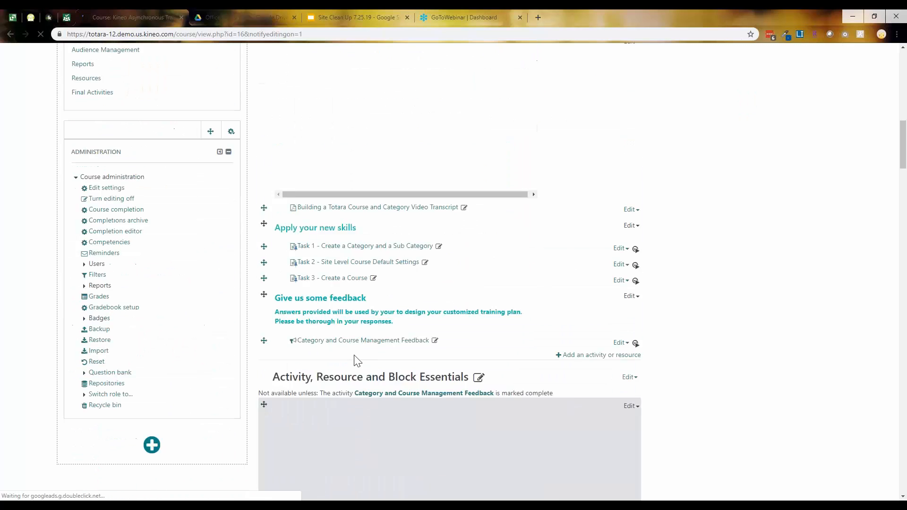
{"action": "scroll", "coordinate": [344, 376], "scroll_direction": "down", "scroll_amount": 20}
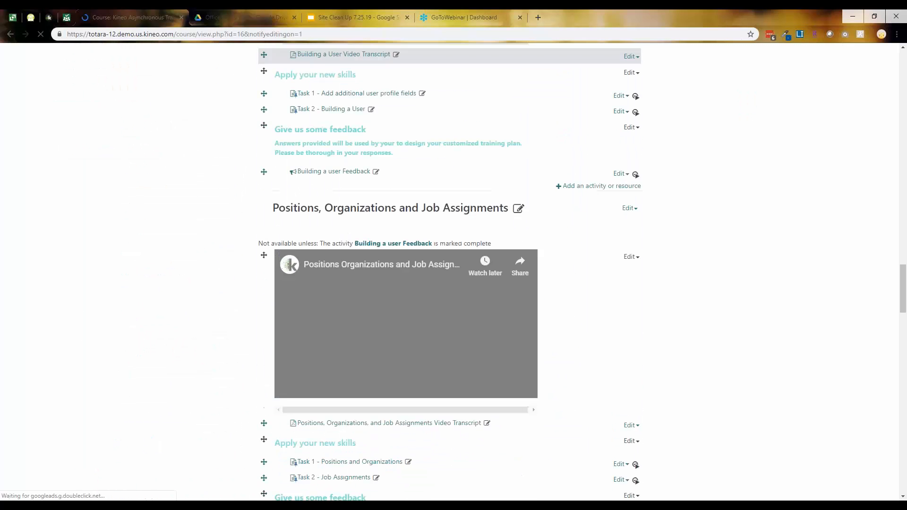
{"action": "scroll", "coordinate": [340, 410], "scroll_direction": "down", "scroll_amount": 20}
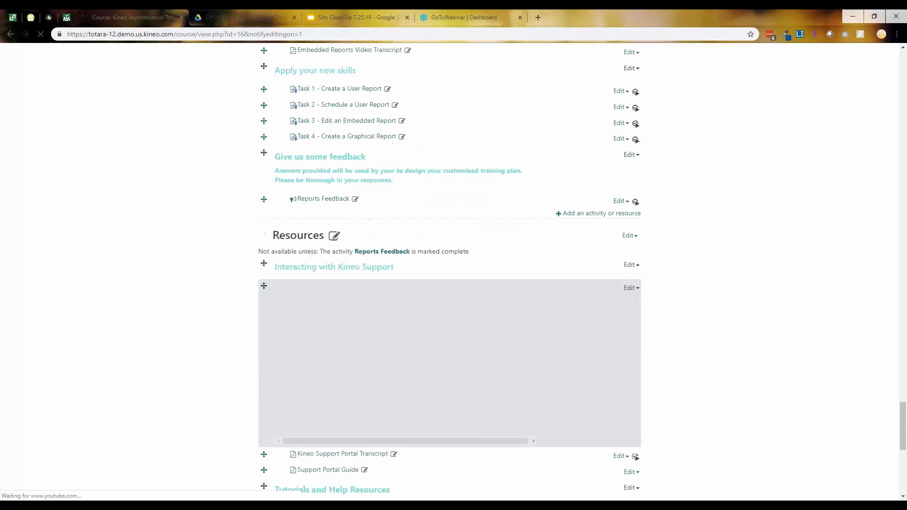
{"action": "left_click", "coordinate": [449, 423]}
{"action": "left_click", "coordinate": [652, 397]}
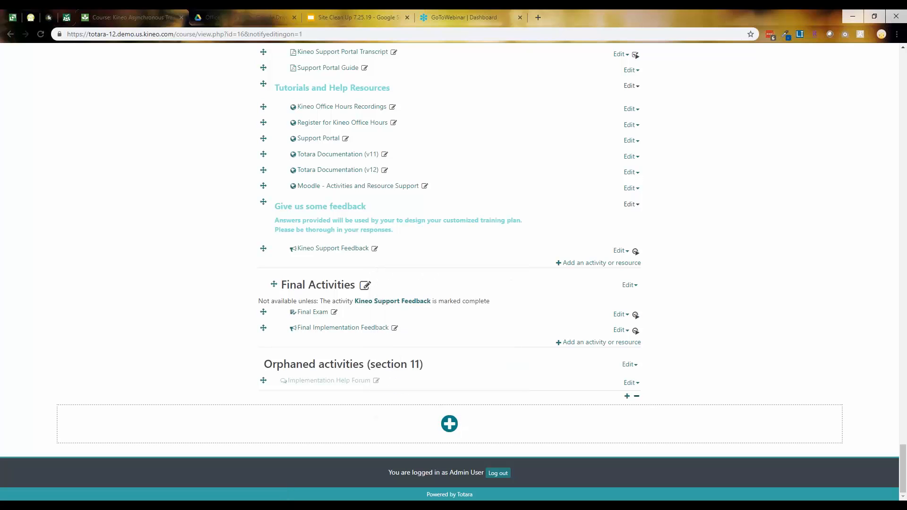
{"action": "left_click", "coordinate": [632, 398]}
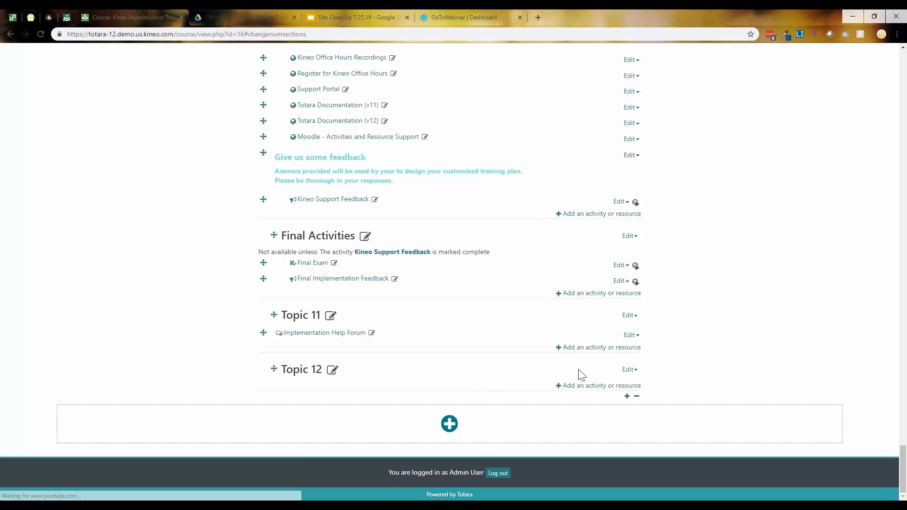
Step: Rename the Topic 12 section as Trash Can
{"action": "left_click", "coordinate": [334, 372]}
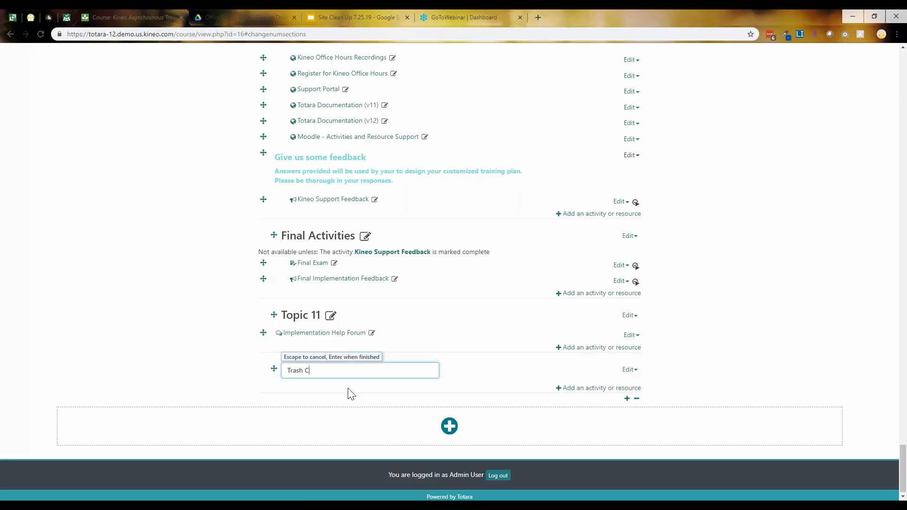
{"action": "type", "text": "Trash Can"}
{"action": "key", "text": "Return"}
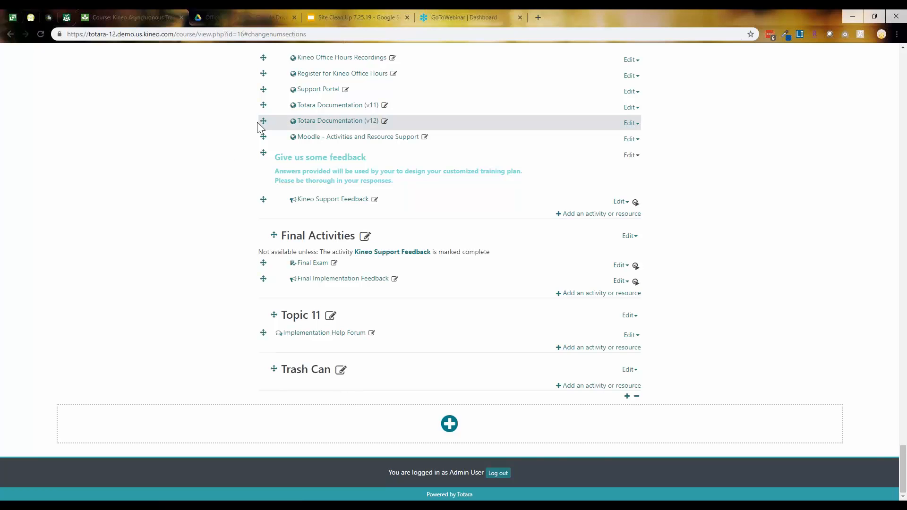
Step: Move Totara Documentation (v12), Moodle - Activities and Resource Support, and Kineo Office Hours Recordings into the Trash Can topic
{"action": "left_click_drag", "start_coordinate": [263, 121], "coordinate": [319, 385]}
{"action": "left_click_drag", "start_coordinate": [263, 100], "coordinate": [286, 354]}
{"action": "left_click", "coordinate": [215, 143]}
{"action": "left_click_drag", "start_coordinate": [263, 58], "coordinate": [360, 371]}
{"action": "left_click_drag", "start_coordinate": [263, 108], "coordinate": [359, 378]}
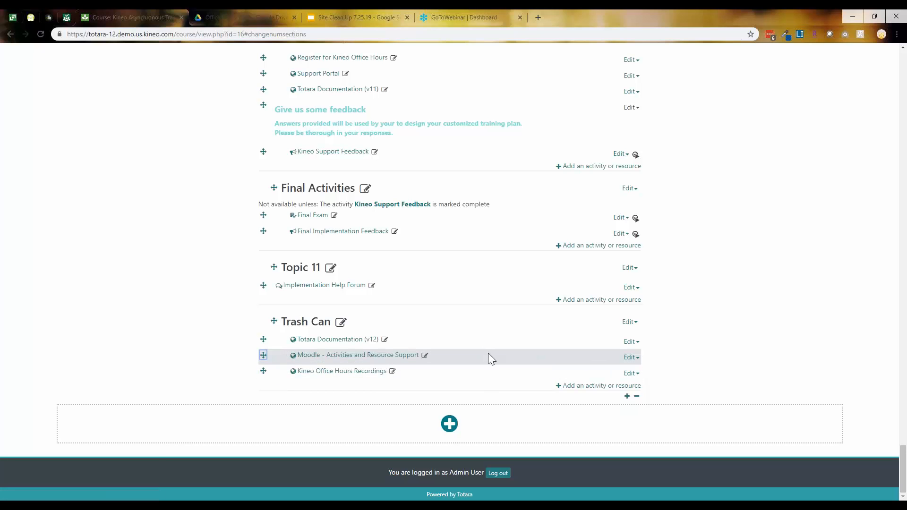
Step: Delete the Trash Can topic together with all the activities it contains
{"action": "scroll", "coordinate": [415, 200], "scroll_direction": "up", "scroll_amount": 3}
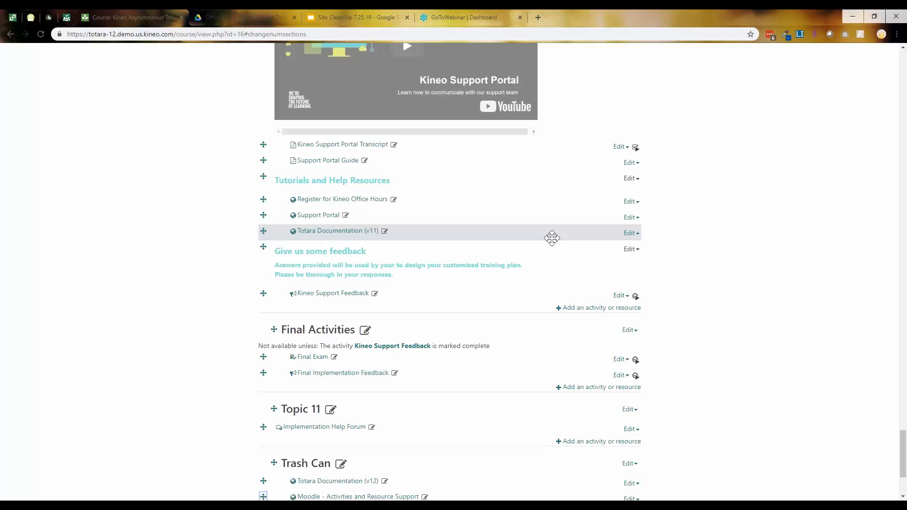
{"action": "scroll", "coordinate": [686, 331], "scroll_direction": "down", "scroll_amount": 3}
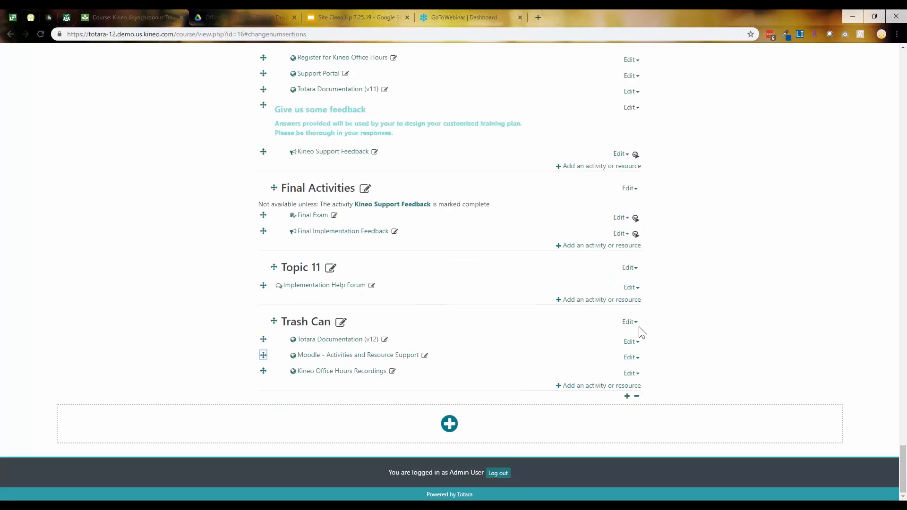
{"action": "left_click", "coordinate": [633, 325]}
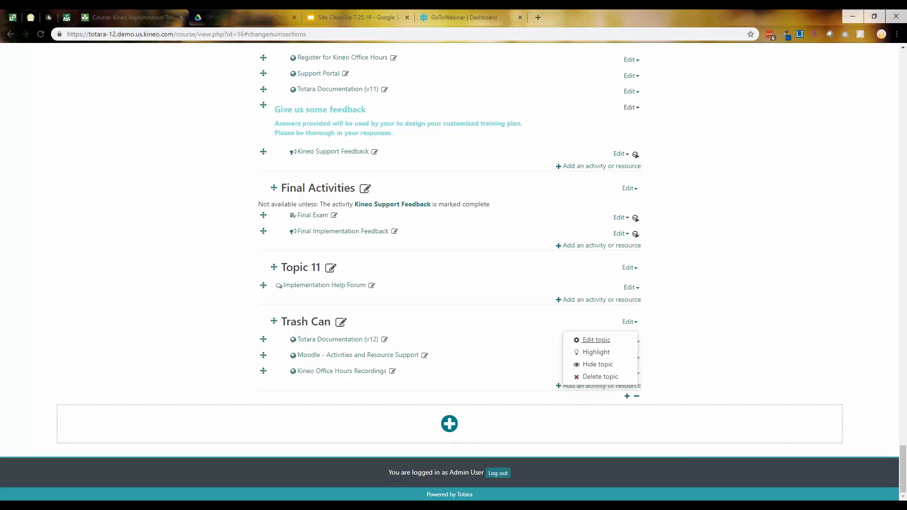
{"action": "left_click", "coordinate": [613, 378]}
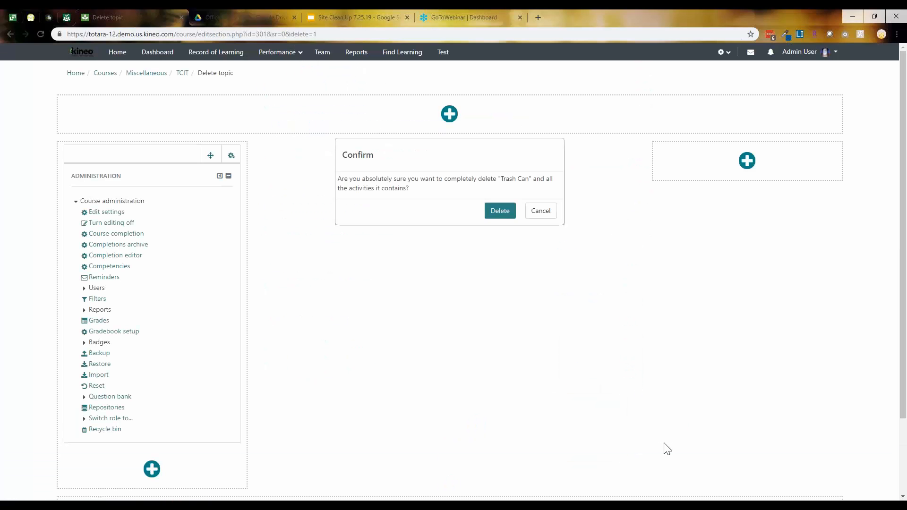
{"action": "left_click", "coordinate": [490, 217]}
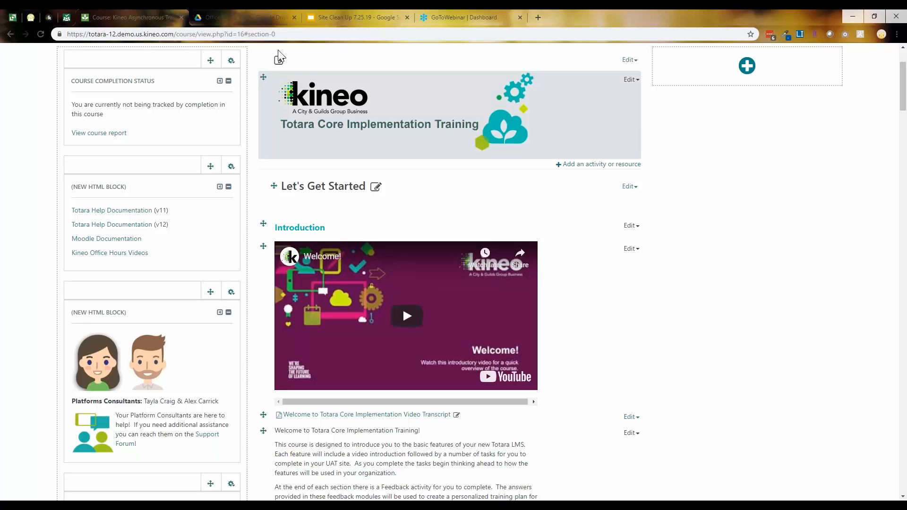
Step: Open the course's recycle bin and read its notice about recently deleted activities
{"action": "scroll", "coordinate": [255, 290], "scroll_direction": "up", "scroll_amount": 1}
{"action": "scroll", "coordinate": [234, 296], "scroll_direction": "down", "scroll_amount": 12}
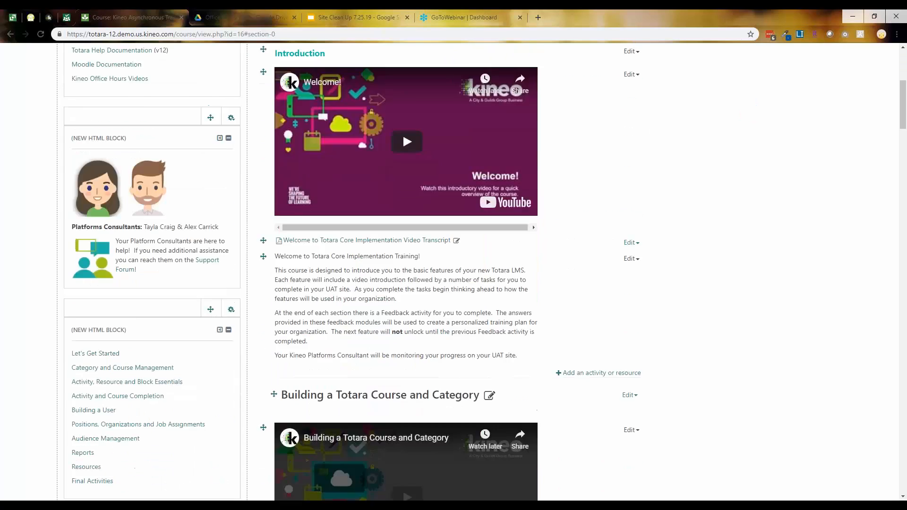
{"action": "scroll", "coordinate": [227, 326], "scroll_direction": "down", "scroll_amount": 3}
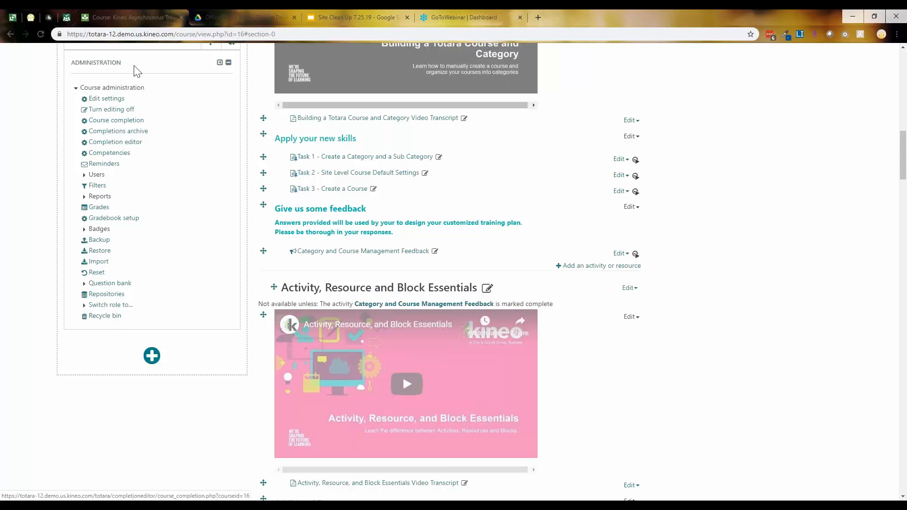
{"action": "left_click", "coordinate": [99, 316]}
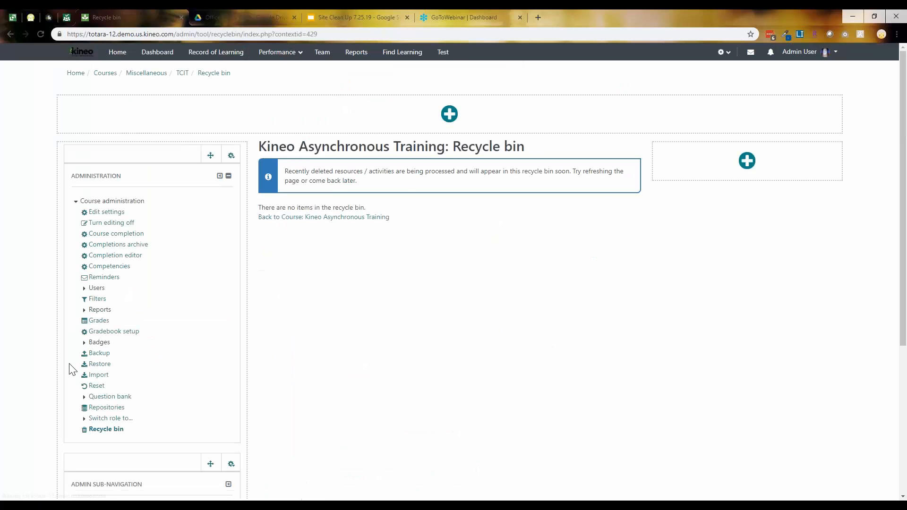
{"action": "left_click_drag", "start_coordinate": [299, 171], "coordinate": [444, 180]}
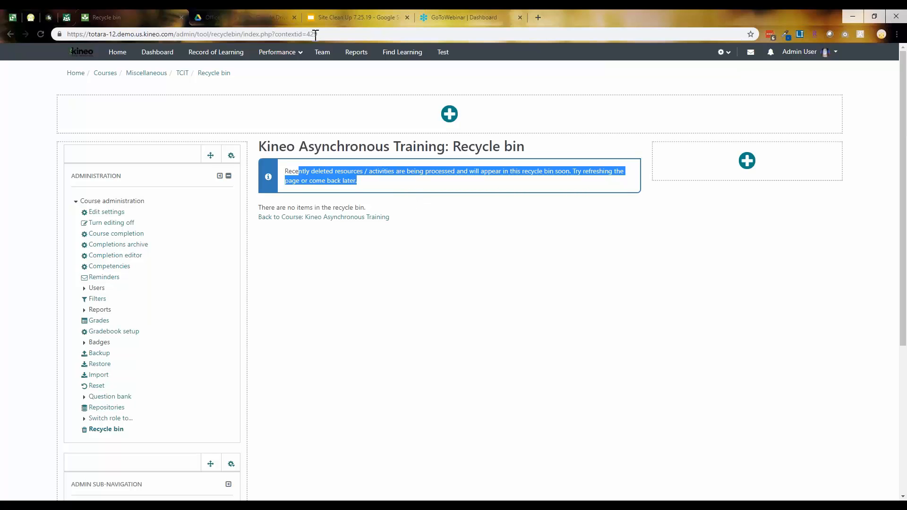
Step: Run the site's scheduled tasks by loading the /admin/cron.php address and follow the task output towards its end
{"action": "left_click_drag", "start_coordinate": [320, 34], "coordinate": [199, 34]}
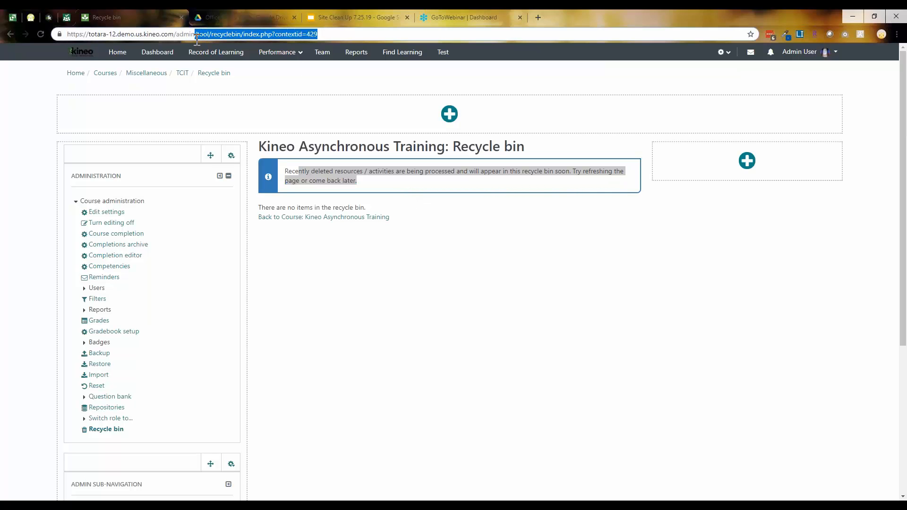
{"action": "type", "text": "c"}
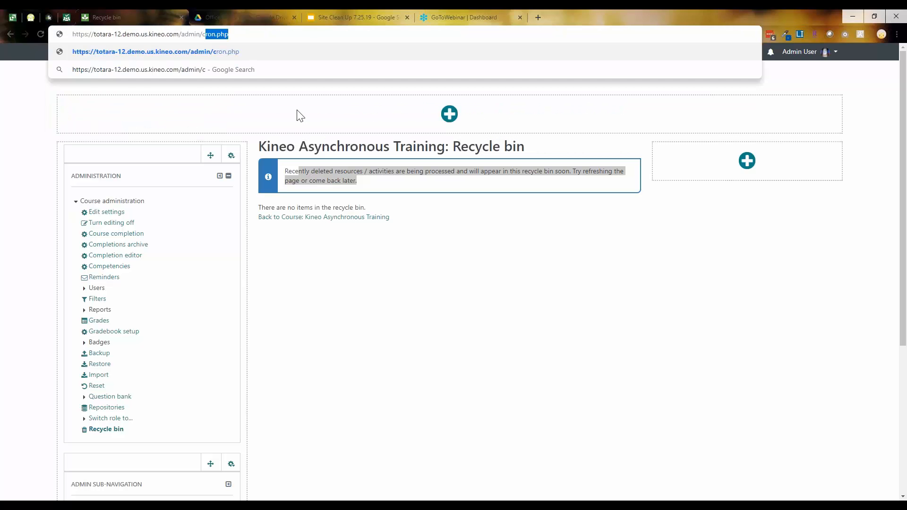
{"action": "key", "text": "Return"}
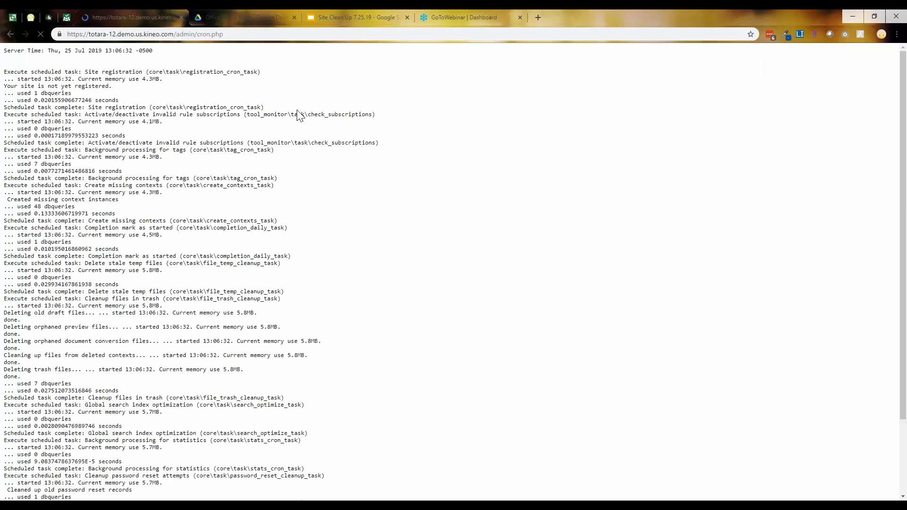
{"action": "scroll", "coordinate": [409, 189], "scroll_direction": "down", "scroll_amount": 2}
{"action": "scroll", "coordinate": [416, 283], "scroll_direction": "down", "scroll_amount": 20}
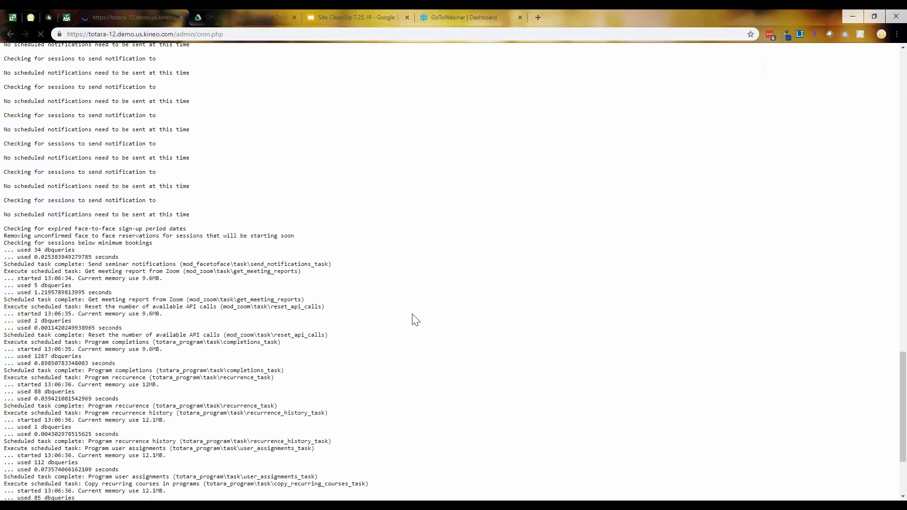
{"action": "scroll", "coordinate": [344, 408], "scroll_direction": "down", "scroll_amount": 15}
{"action": "scroll", "coordinate": [351, 407], "scroll_direction": "down", "scroll_amount": 10}
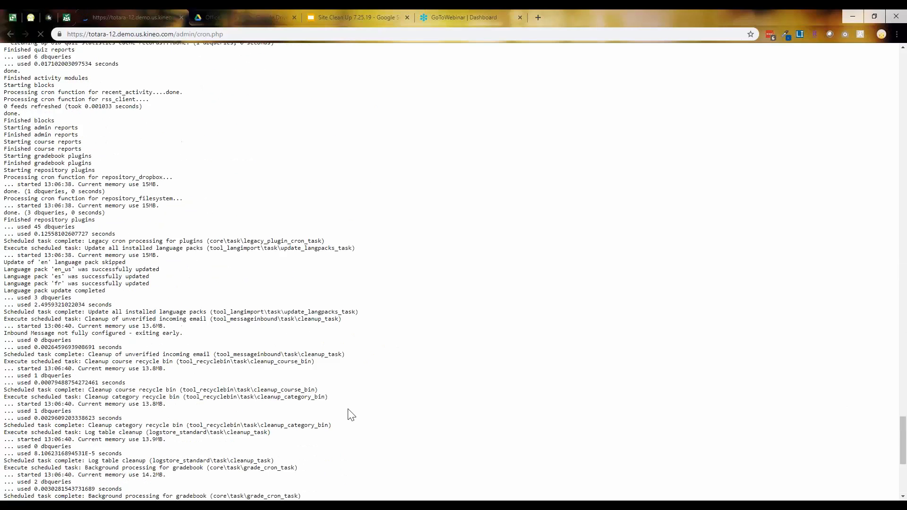
{"action": "scroll", "coordinate": [346, 425], "scroll_direction": "down", "scroll_amount": 10}
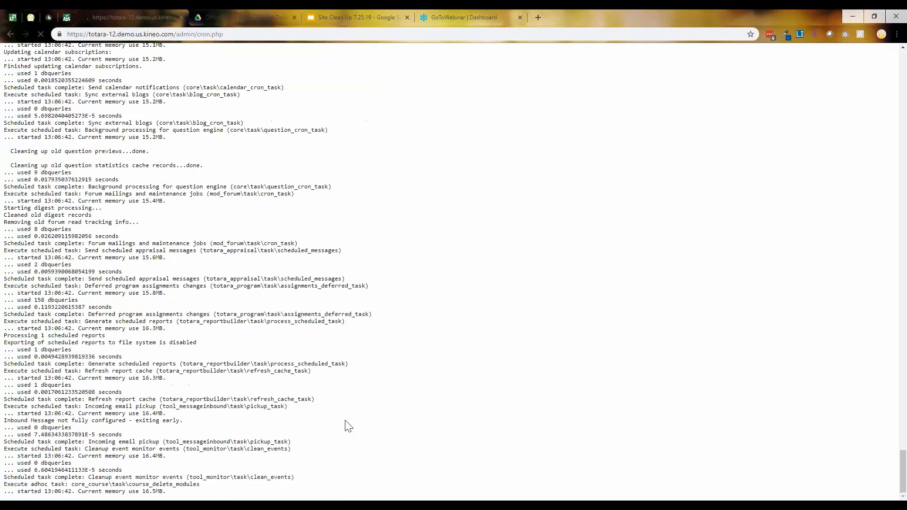
Step: Return to the Kineo Asynchronous Training course and reopen its recycle bin to check the deleted activities
{"action": "left_click", "coordinate": [10, 35]}
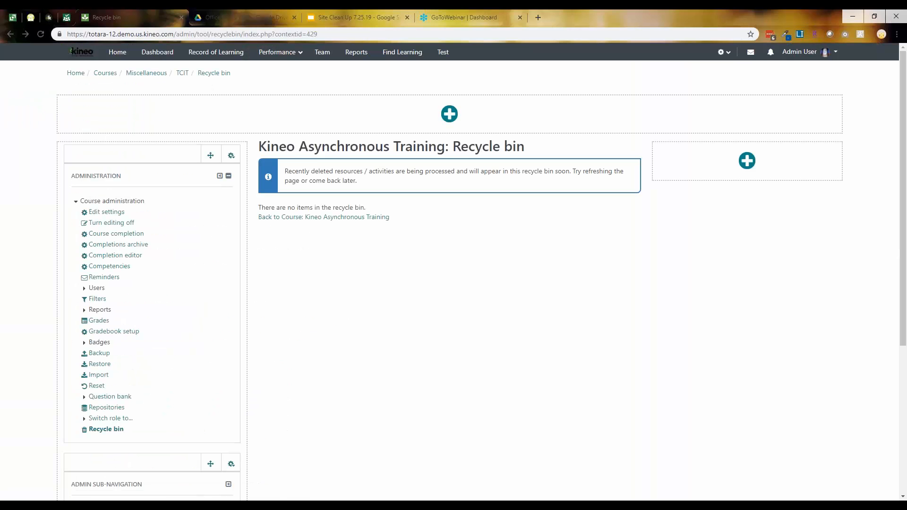
{"action": "left_click", "coordinate": [322, 218]}
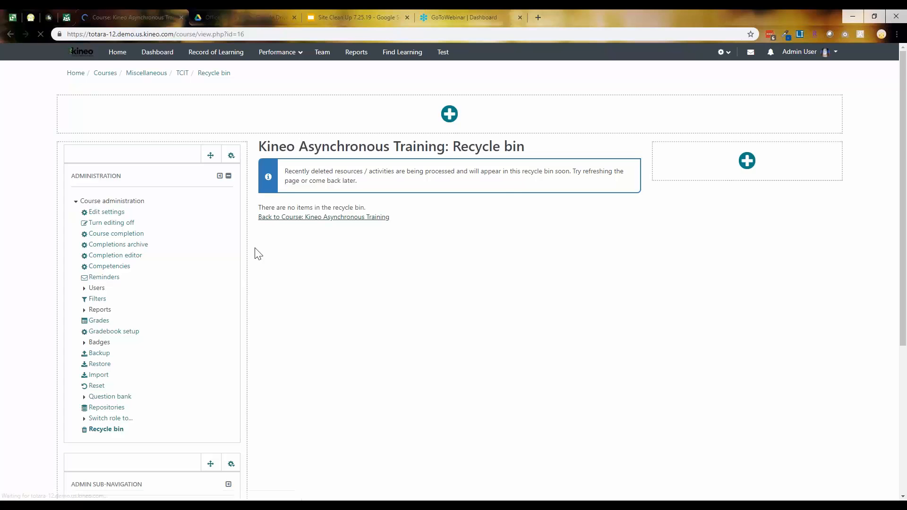
{"action": "scroll", "coordinate": [156, 416], "scroll_direction": "down", "scroll_amount": 15}
{"action": "left_click", "coordinate": [172, 411]}
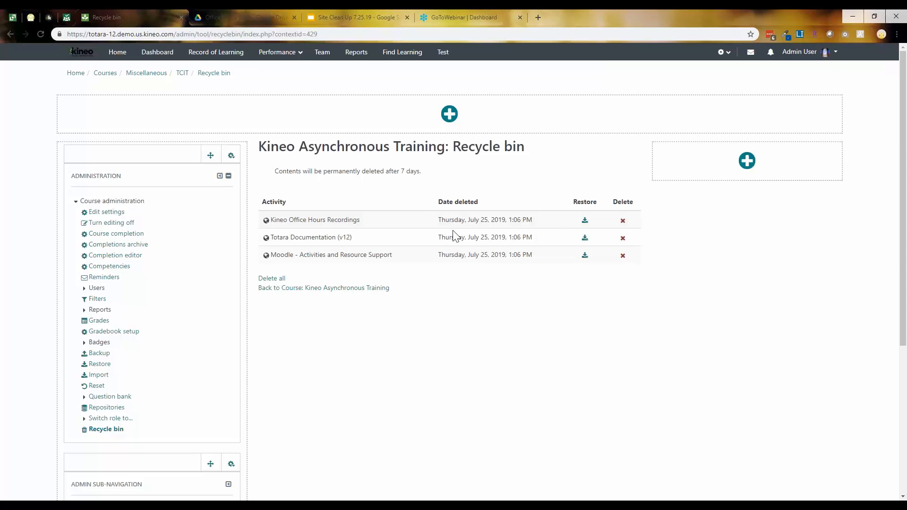
Step: Restore the Kineo Office Hours Recordings, Totara Documentation (v12) and Moodle - Activities and Resource Support activities from the course recycle bin
{"action": "left_click_drag", "start_coordinate": [282, 171], "coordinate": [429, 166]}
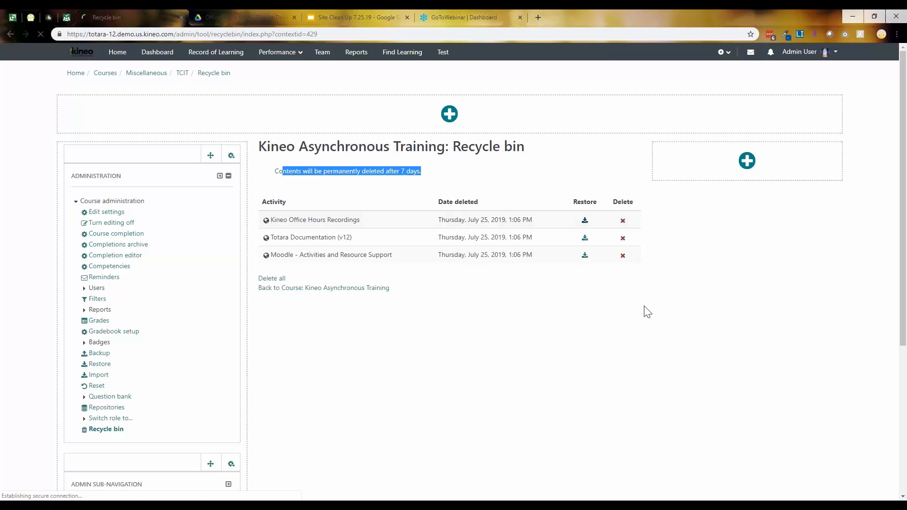
{"action": "left_click", "coordinate": [585, 236]}
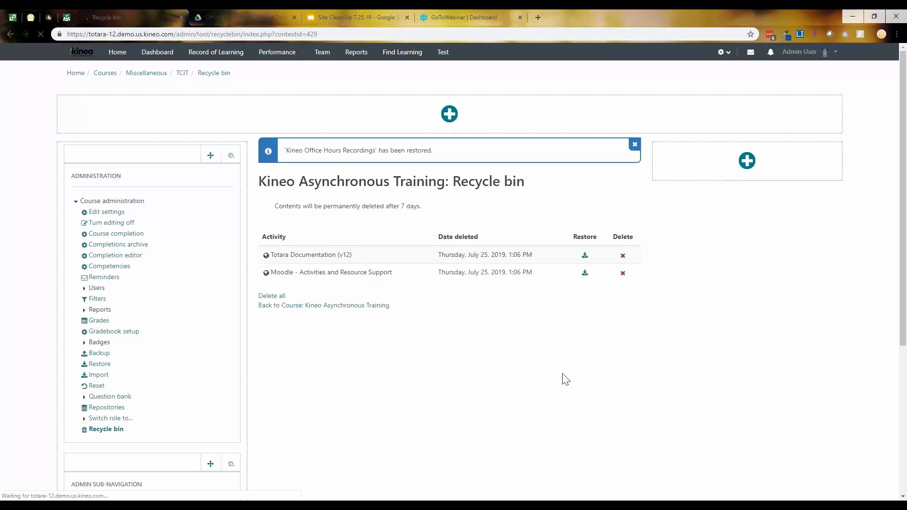
{"action": "left_click_drag", "start_coordinate": [324, 151], "coordinate": [516, 165]}
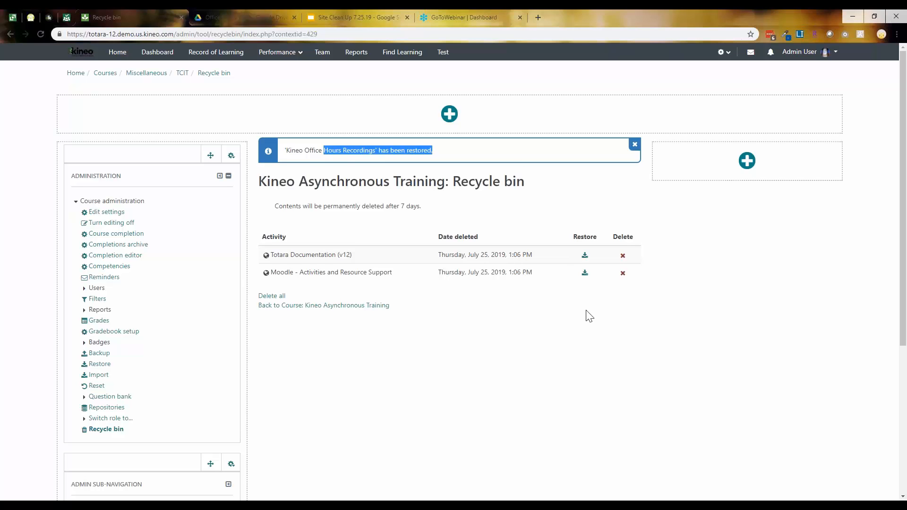
{"action": "left_click", "coordinate": [585, 272]}
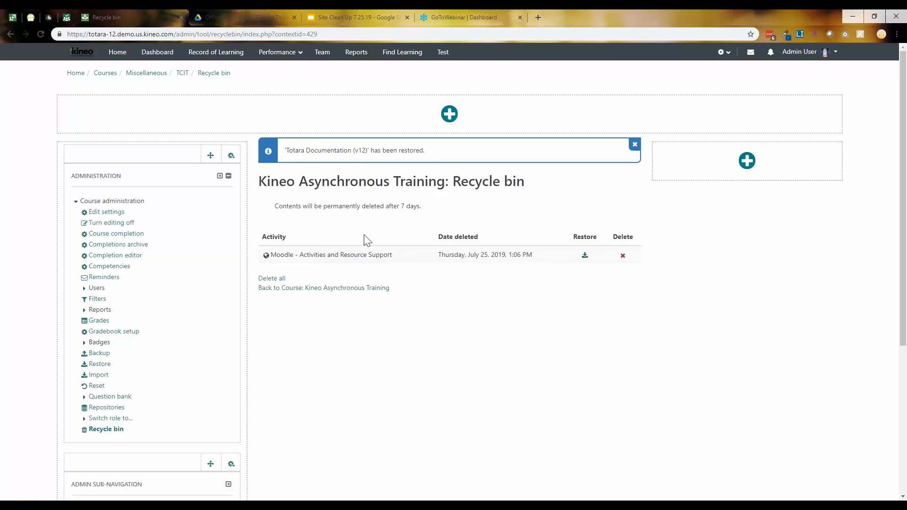
{"action": "left_click", "coordinate": [585, 256]}
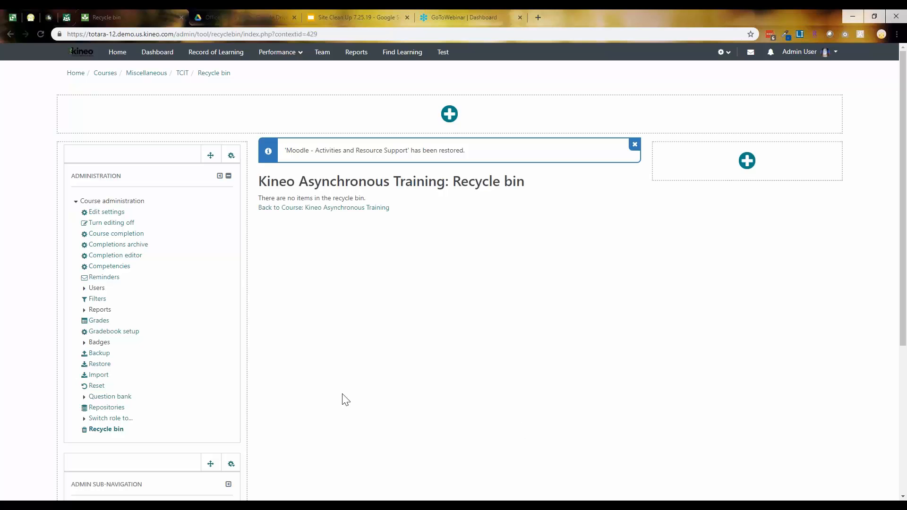
{"action": "scroll", "coordinate": [188, 355], "scroll_direction": "down", "scroll_amount": 2}
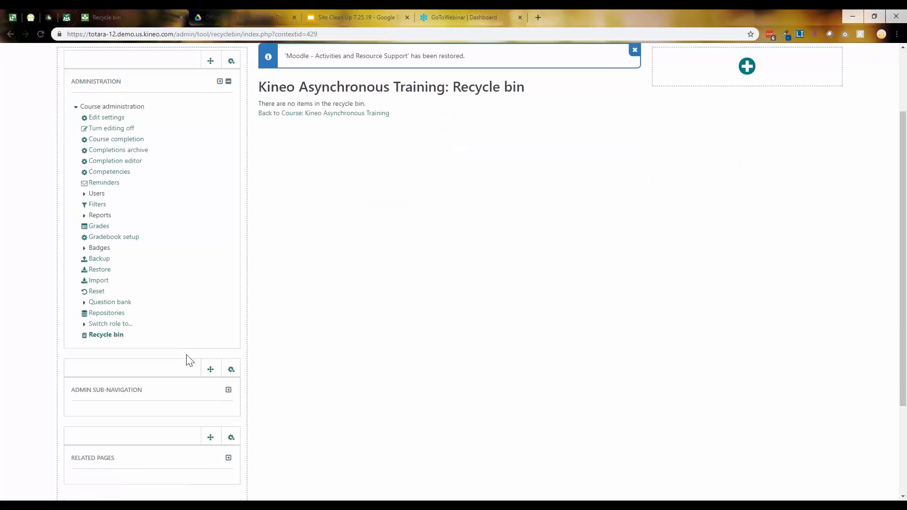
{"action": "scroll", "coordinate": [187, 359], "scroll_direction": "up", "scroll_amount": 2}
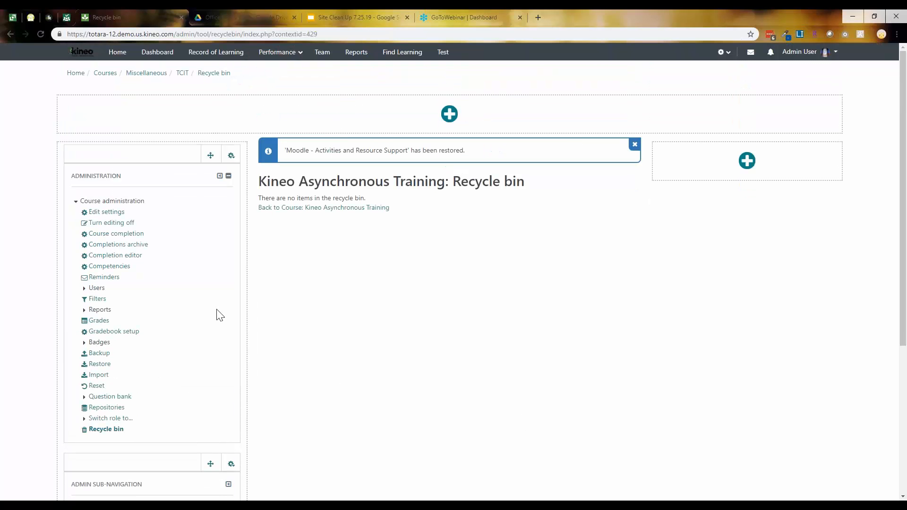
Step: Create a subcategory named Trash Can under the Miscellaneous course category
{"action": "left_click", "coordinate": [721, 52]}
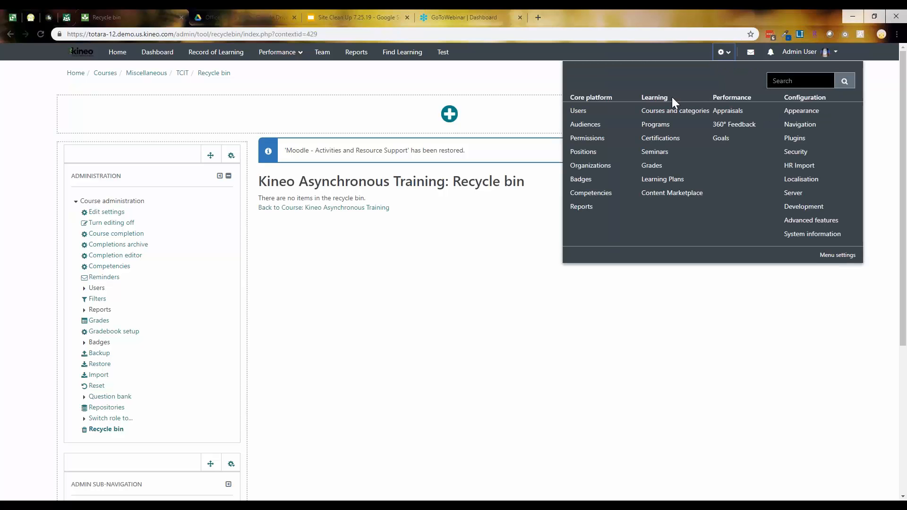
{"action": "left_click", "coordinate": [679, 111]}
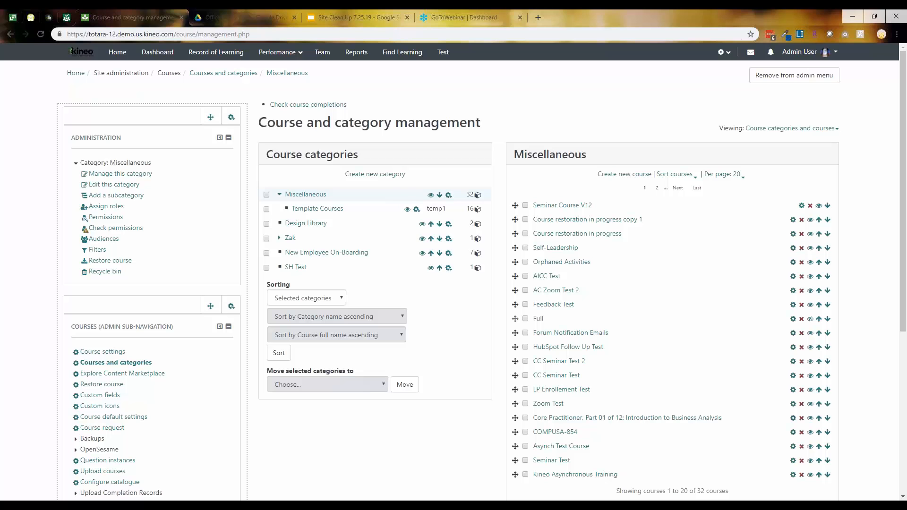
{"action": "left_click", "coordinate": [382, 183]}
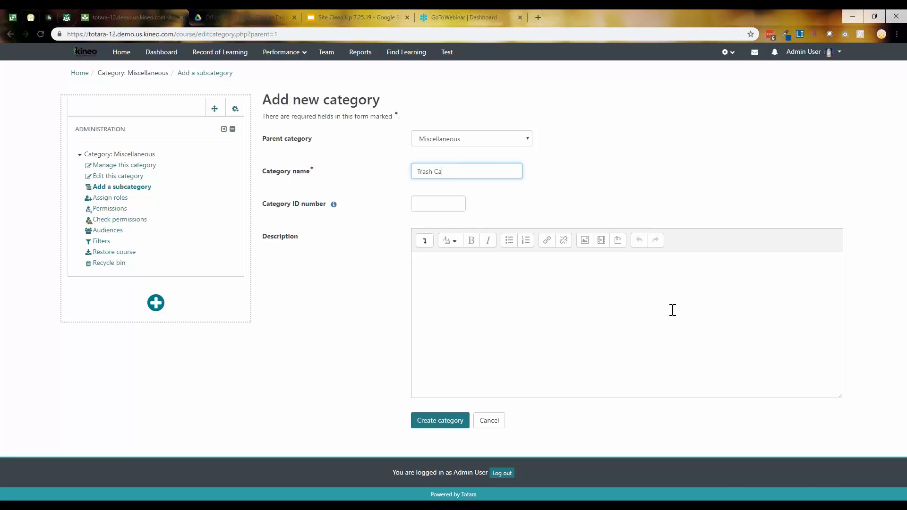
{"action": "left_click", "coordinate": [459, 424]}
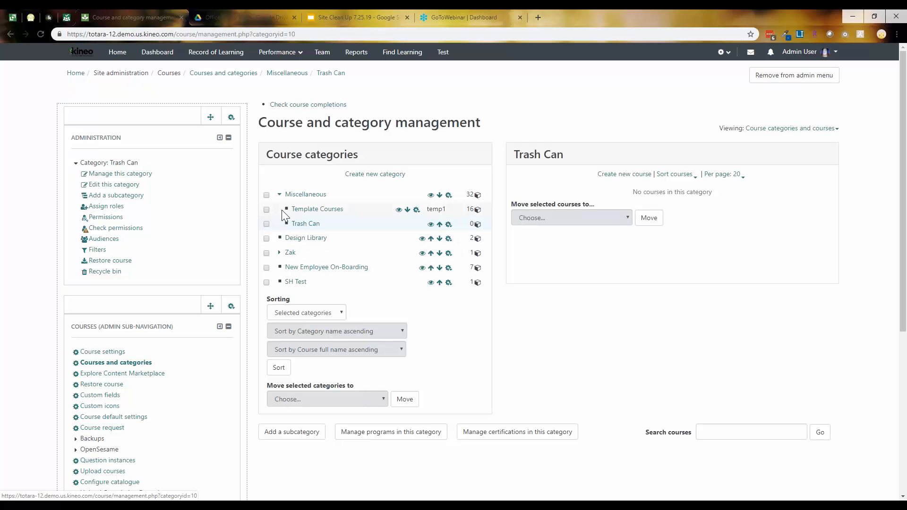
Step: Move the template19, template18, template17 and template14 courses from Template Courses into the Miscellaneous / Trash Can category
{"action": "left_click", "coordinate": [305, 210]}
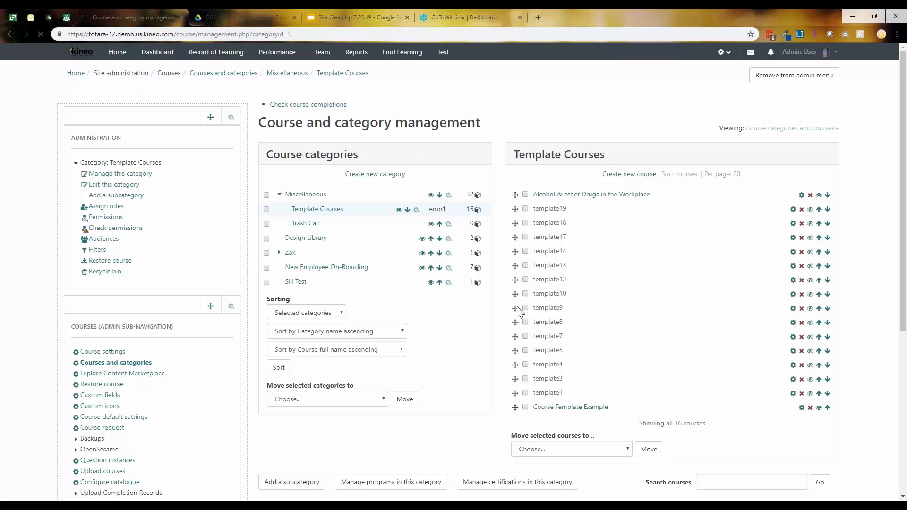
{"action": "left_click", "coordinate": [525, 209]}
{"action": "left_click", "coordinate": [525, 223]}
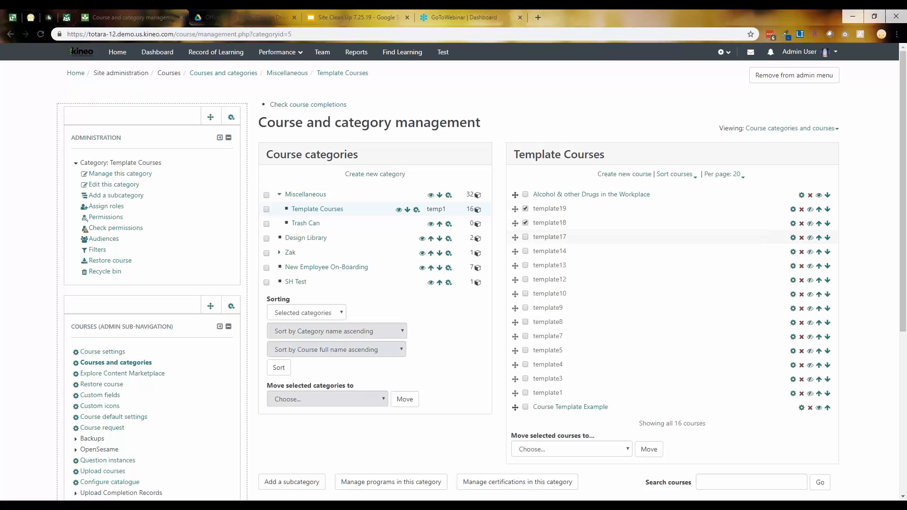
{"action": "left_click", "coordinate": [525, 252]}
{"action": "left_click_drag", "start_coordinate": [520, 239], "coordinate": [440, 233]}
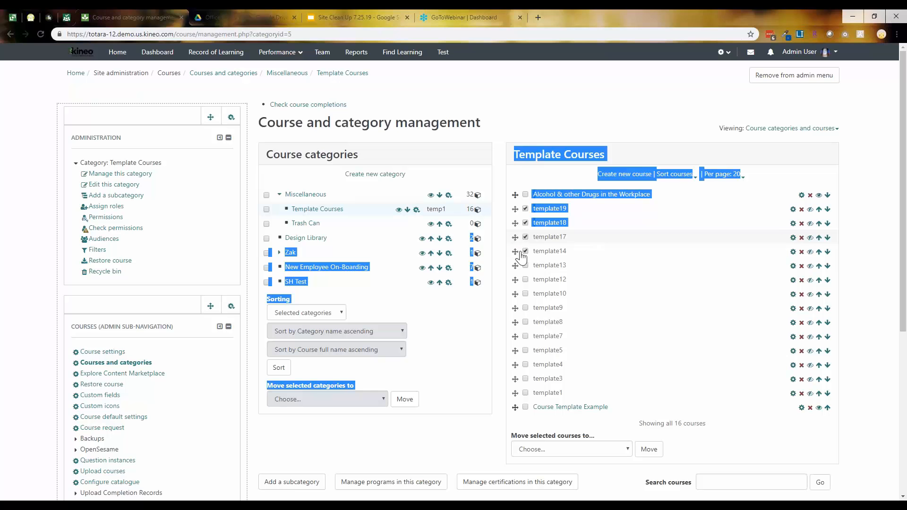
{"action": "left_click", "coordinate": [582, 103]}
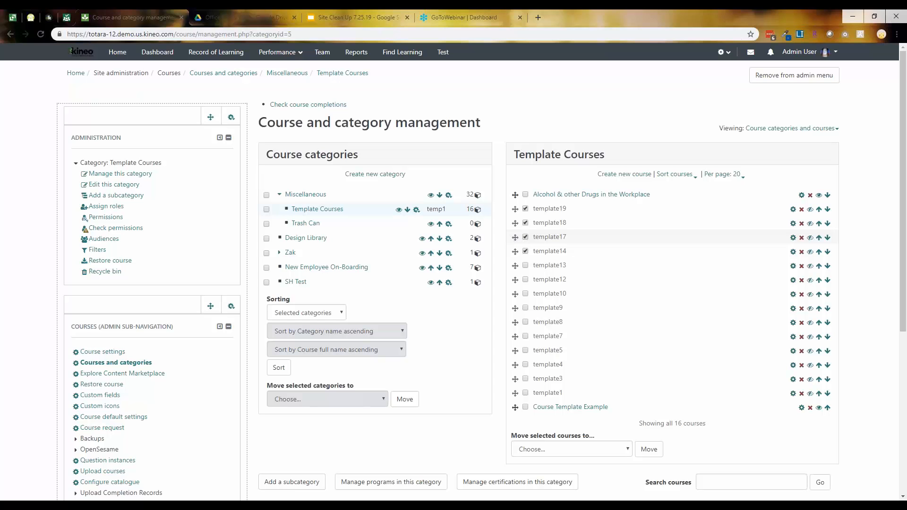
{"action": "left_click_drag", "start_coordinate": [495, 233], "coordinate": [486, 229]}
{"action": "left_click", "coordinate": [659, 102]}
{"action": "scroll", "coordinate": [575, 392], "scroll_direction": "down", "scroll_amount": 1}
{"action": "left_click", "coordinate": [584, 402]}
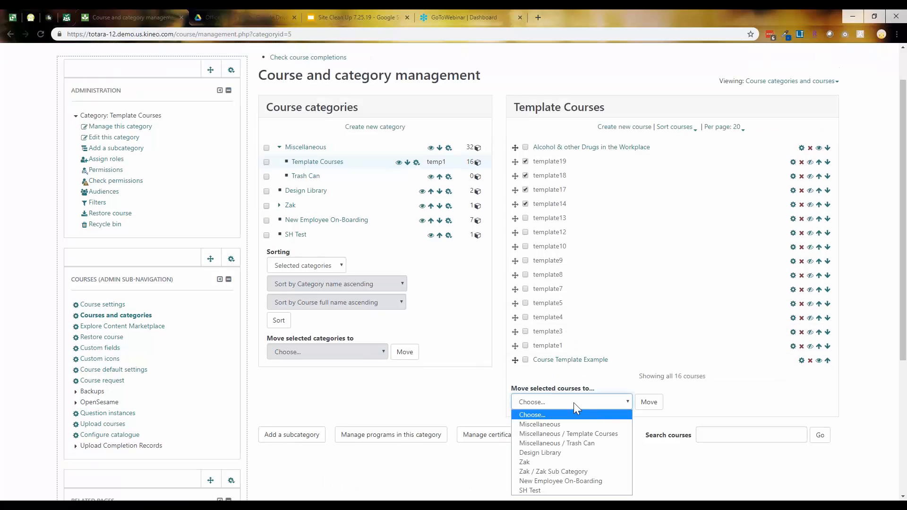
{"action": "left_click", "coordinate": [583, 443]}
{"action": "left_click", "coordinate": [647, 403]}
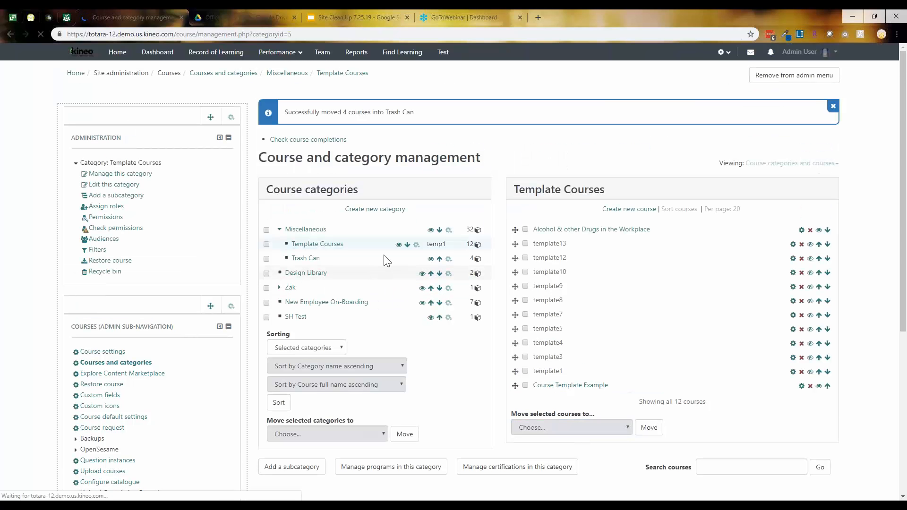
Step: Delete the Trash Can category with the option "Delete all - cannot be undone" and return to category management
{"action": "left_click", "coordinate": [449, 259]}
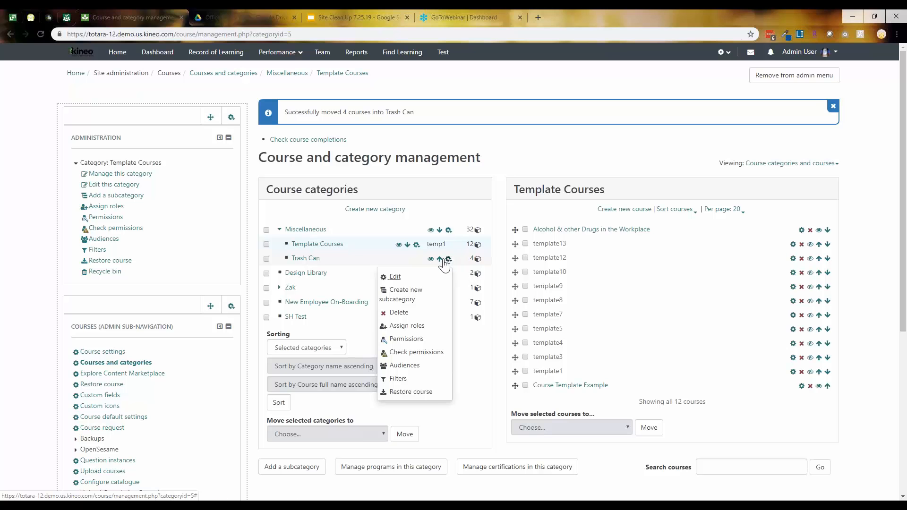
{"action": "left_click", "coordinate": [397, 313]}
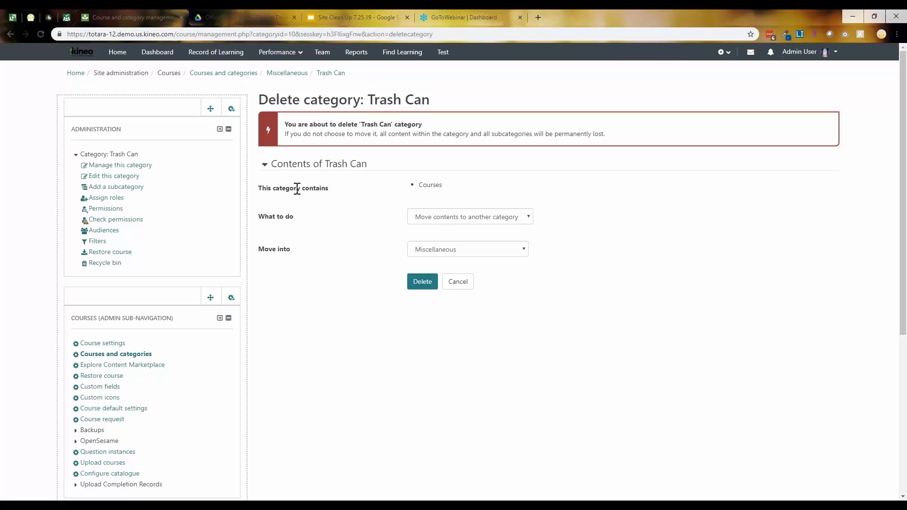
{"action": "left_click_drag", "start_coordinate": [355, 125], "coordinate": [478, 134]}
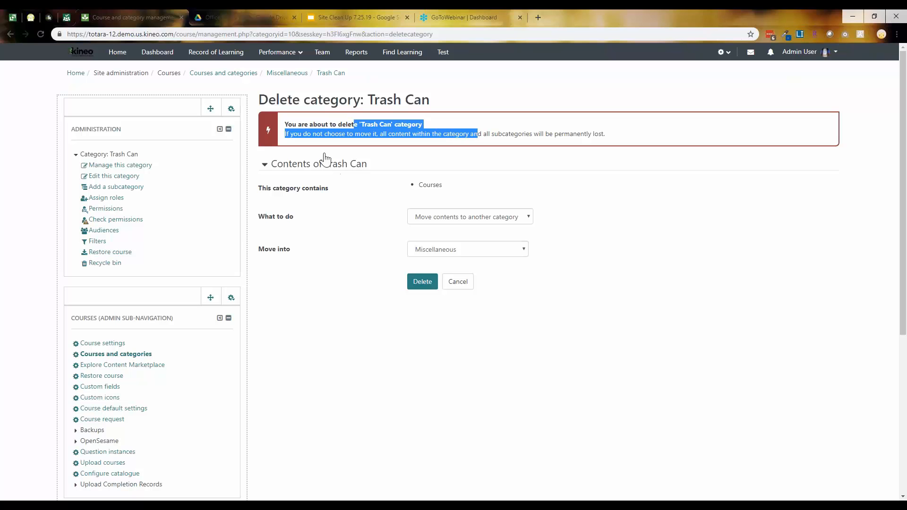
{"action": "left_click_drag", "start_coordinate": [289, 124], "coordinate": [485, 126]}
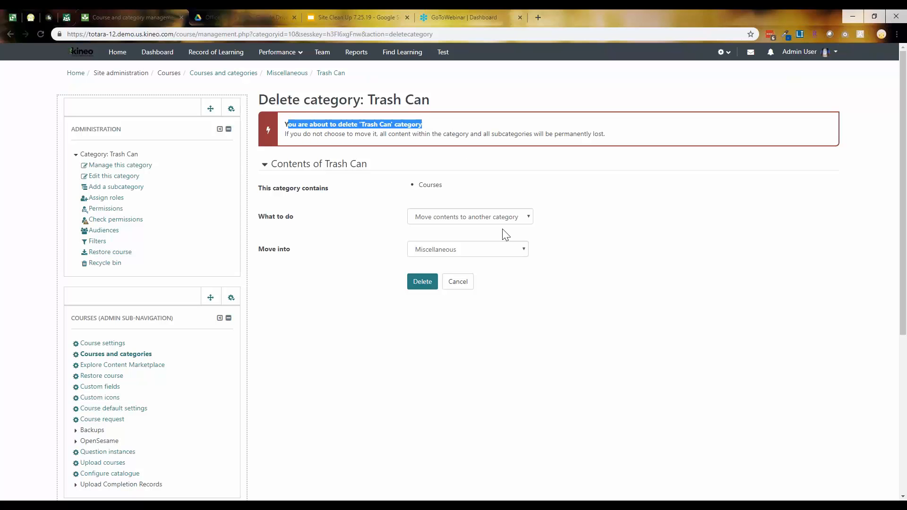
{"action": "left_click", "coordinate": [488, 222]}
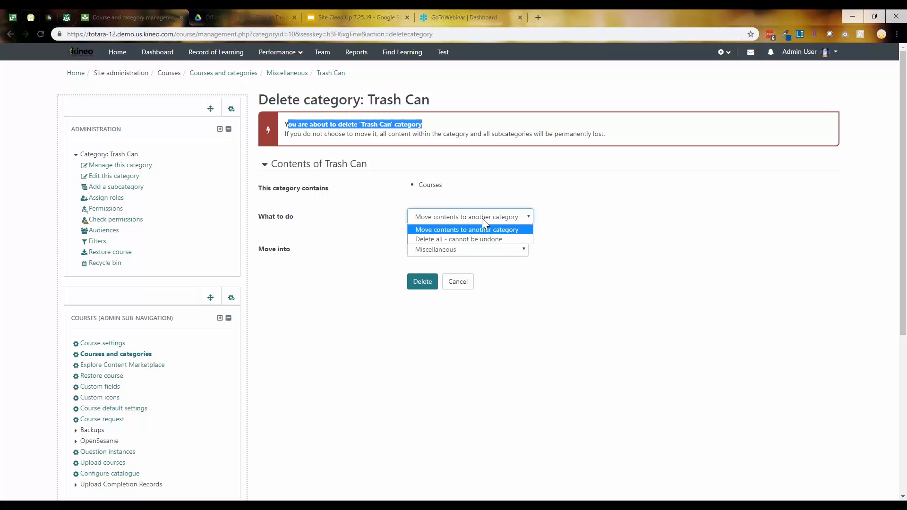
{"action": "left_click", "coordinate": [496, 239]}
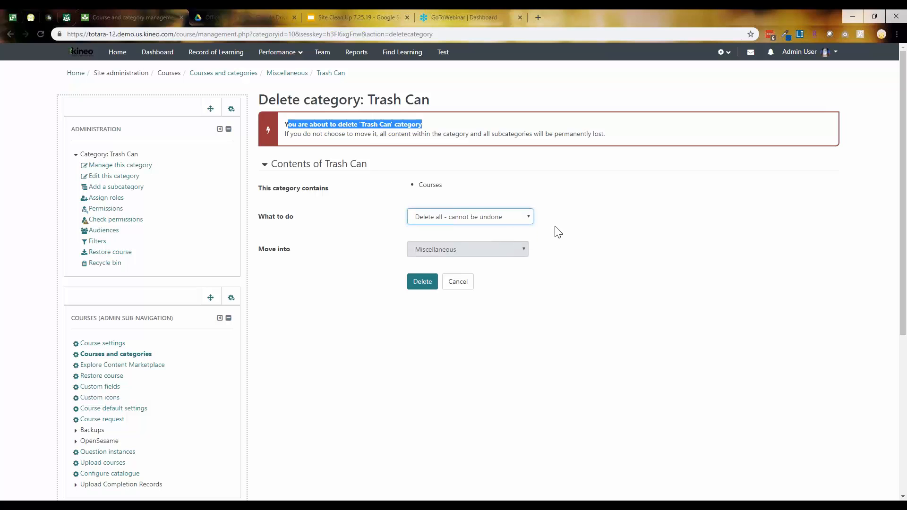
{"action": "left_click", "coordinate": [423, 285]}
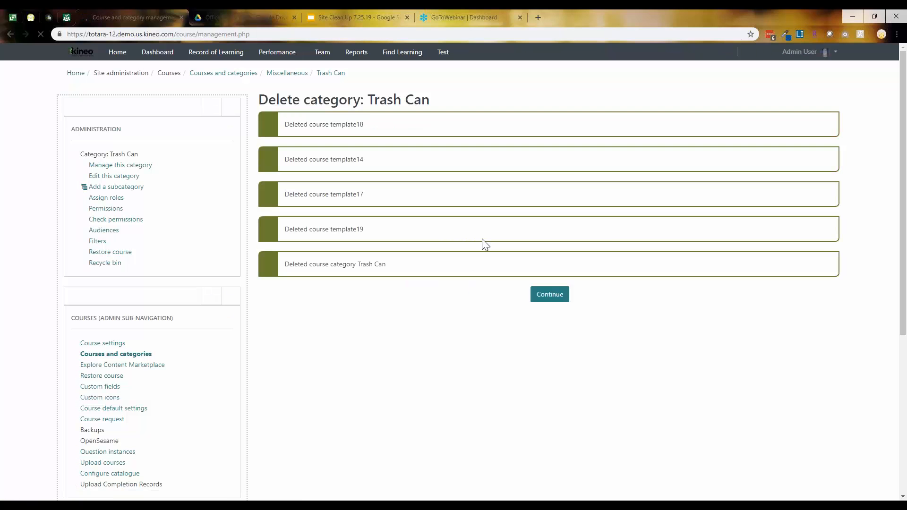
{"action": "left_click", "coordinate": [559, 297]}
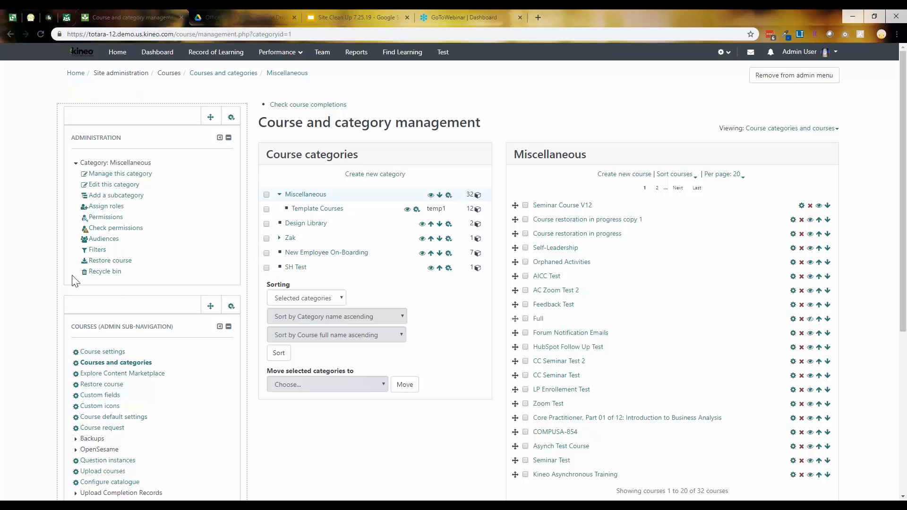
Step: Check the Miscellaneous category's recycle bin and run the site's scheduled tasks through the /admin/cron.php address, following the output to its end
{"action": "left_click", "coordinate": [108, 273]}
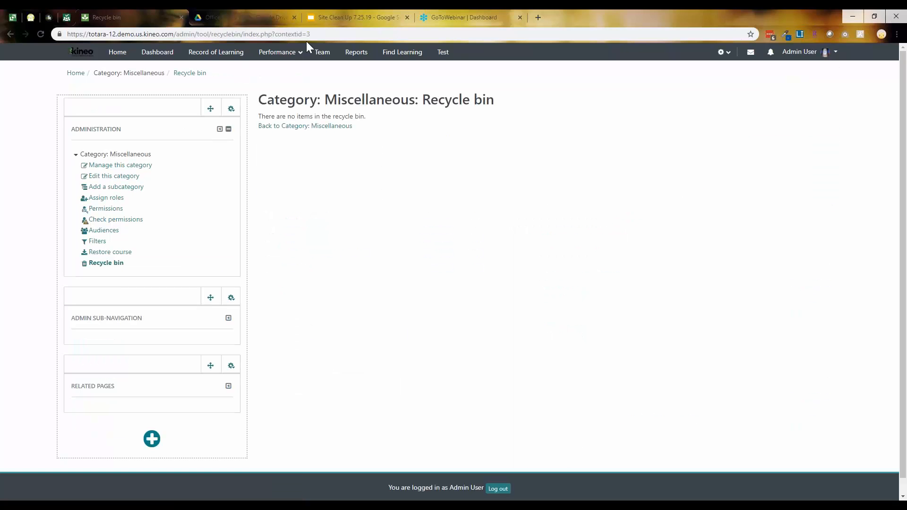
{"action": "left_click_drag", "start_coordinate": [310, 34], "coordinate": [196, 34]}
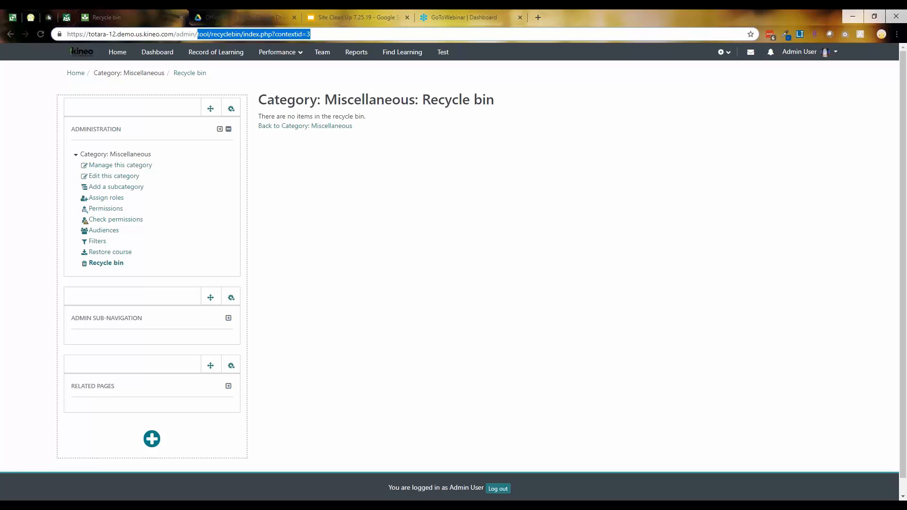
{"action": "key", "text": "BackSpace"}
{"action": "type", "text": "ad"}
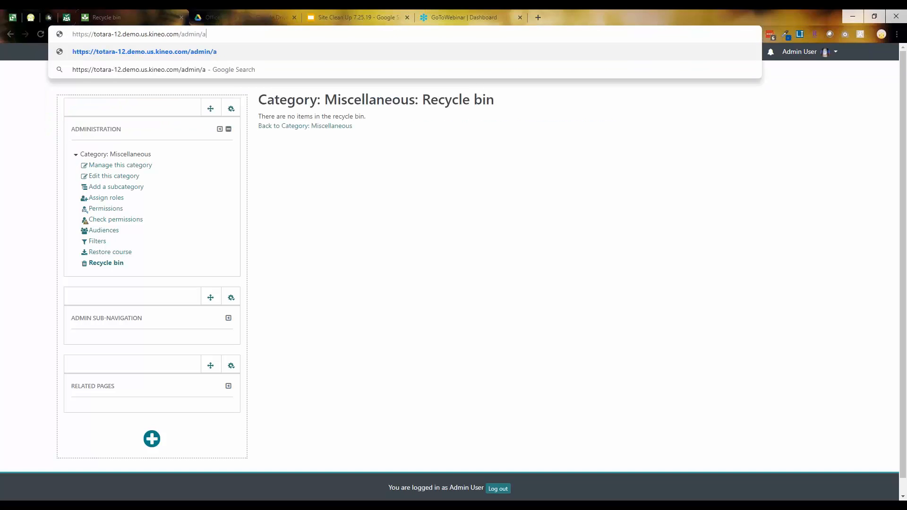
{"action": "key", "text": "BackSpace"}
{"action": "key", "text": "BackSpace"}
{"action": "key", "text": "Down"}
{"action": "key", "text": "Return"}
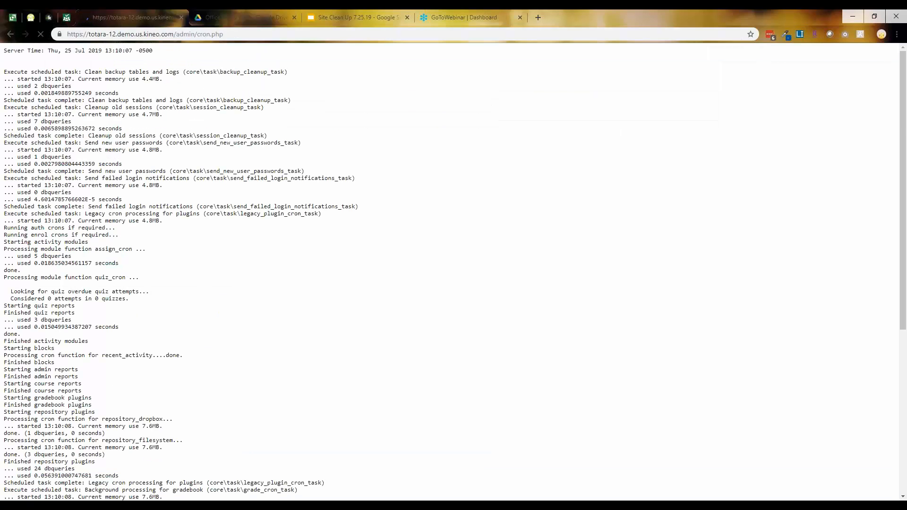
{"action": "scroll", "coordinate": [239, 381], "scroll_direction": "down", "scroll_amount": 15}
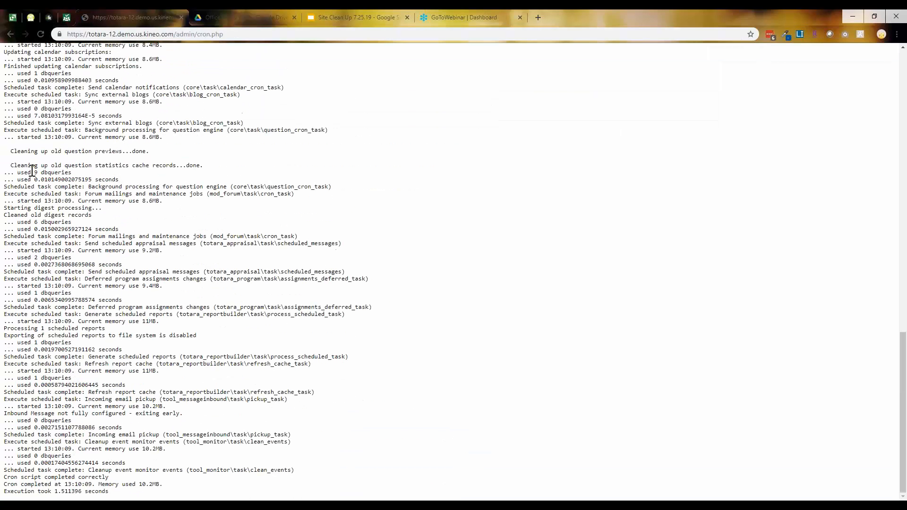
Step: Return to the Miscellaneous category, reopen its recycle bin and reload it to look for the deleted template courses
{"action": "left_click", "coordinate": [10, 34]}
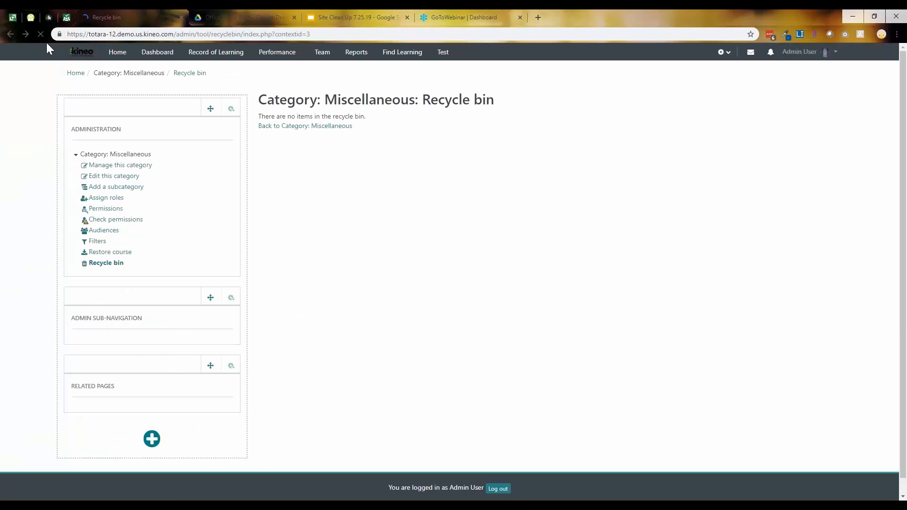
{"action": "left_click", "coordinate": [308, 136]}
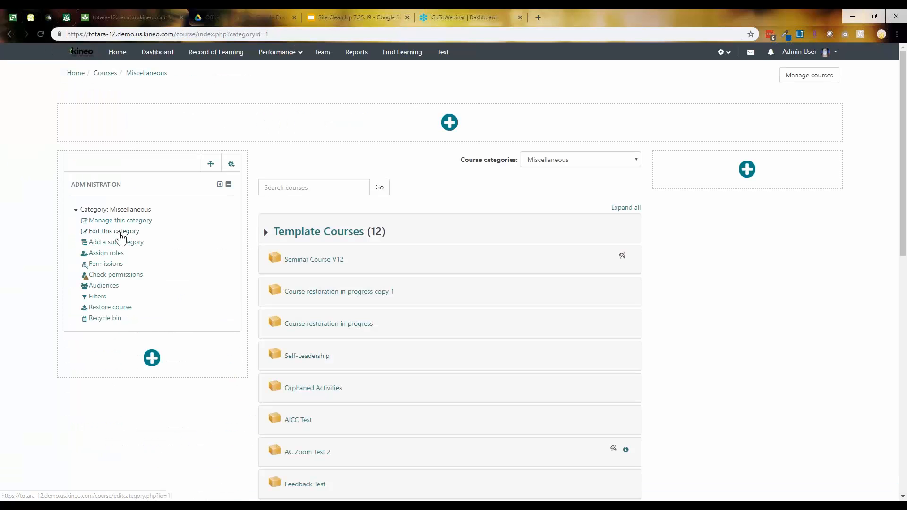
{"action": "left_click", "coordinate": [118, 322]}
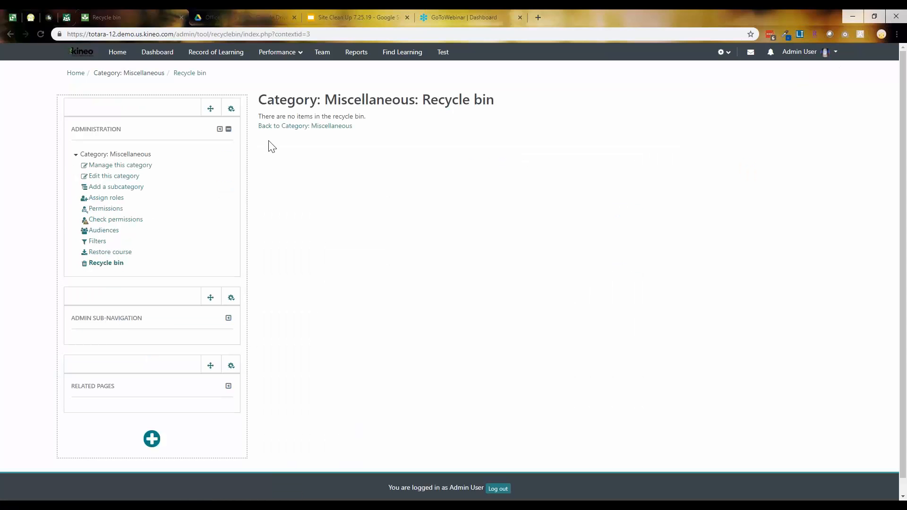
{"action": "left_click", "coordinate": [278, 126]}
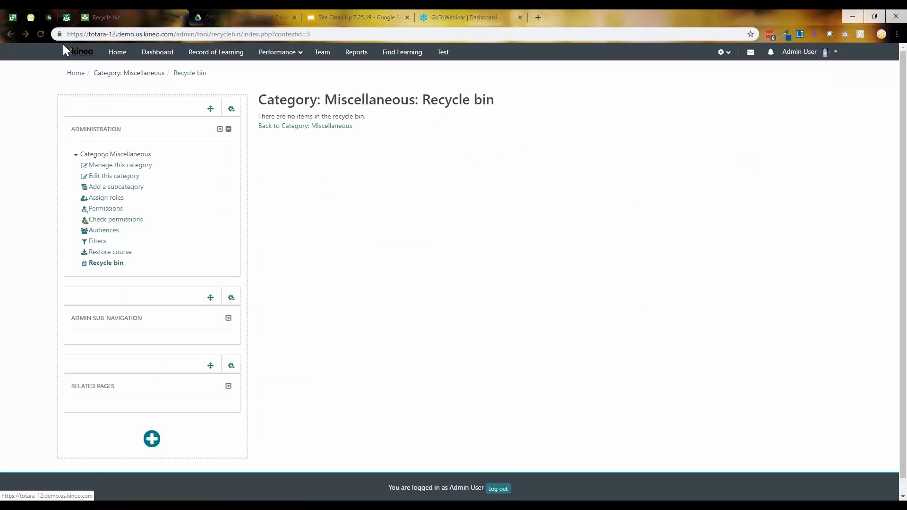
{"action": "left_click", "coordinate": [40, 34]}
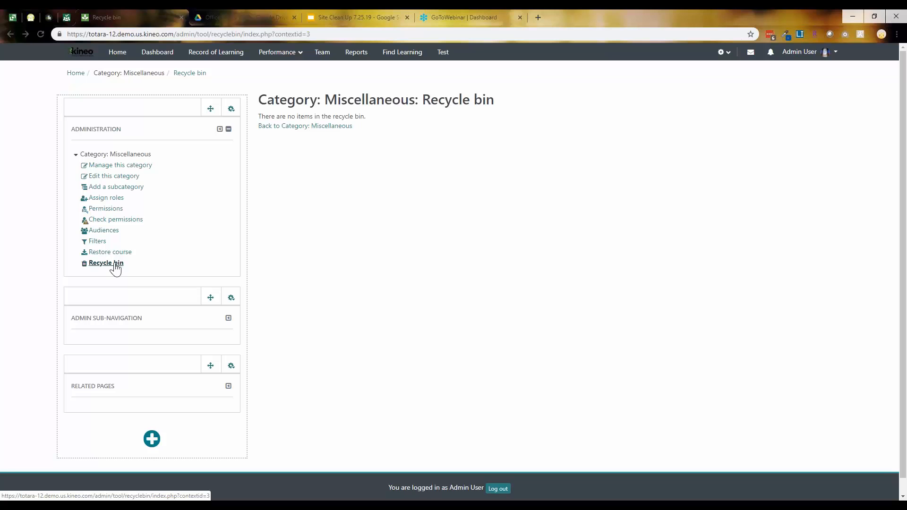
Step: Open management of the Miscellaneous category and delete its Feedback Test course
{"action": "left_click", "coordinate": [130, 169]}
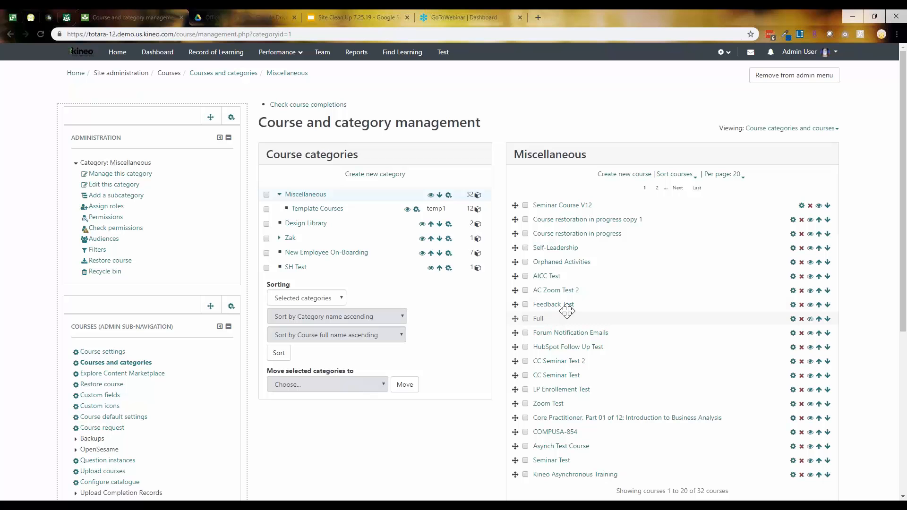
{"action": "left_click", "coordinate": [802, 319]}
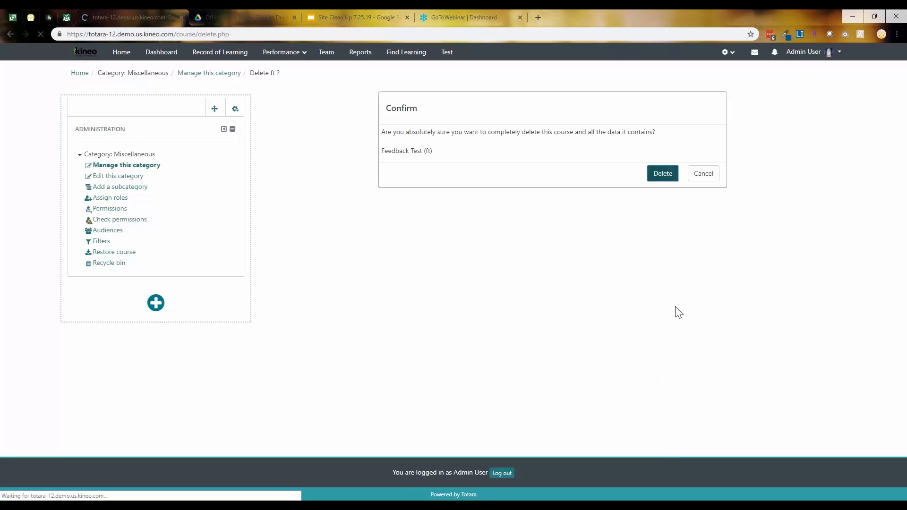
{"action": "scroll", "coordinate": [586, 378], "scroll_direction": "down", "scroll_amount": 3}
{"action": "left_click", "coordinate": [560, 439]}
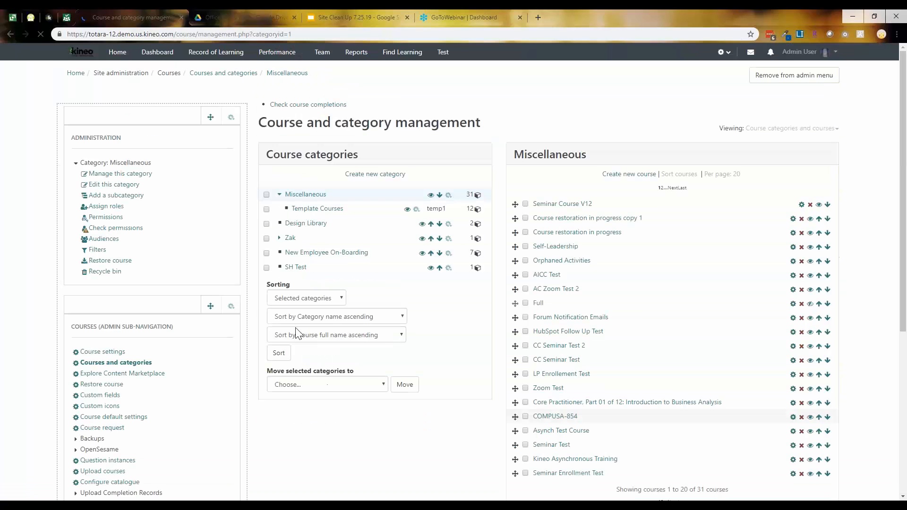
Step: Restore the Feedback Test course from the Miscellaneous category's recycle bin and return to the category's course list
{"action": "left_click", "coordinate": [112, 277]}
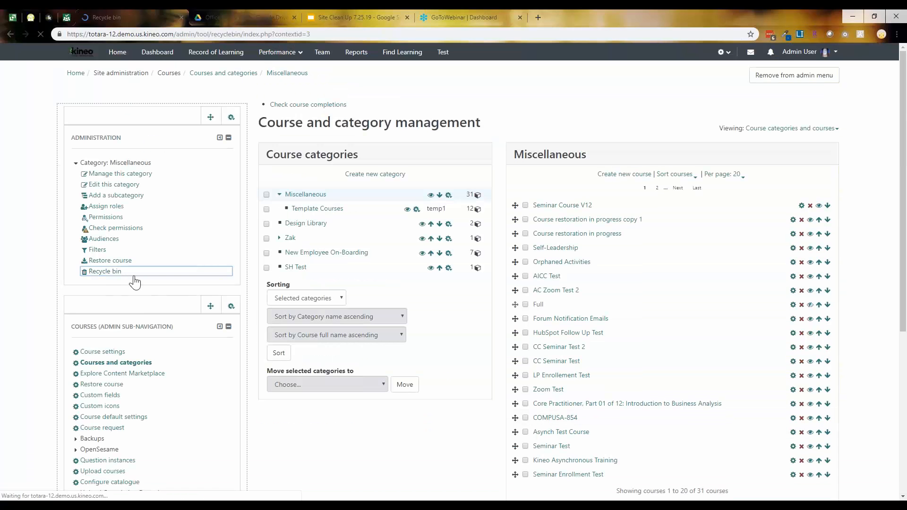
{"action": "left_click_drag", "start_coordinate": [262, 173], "coordinate": [412, 173]}
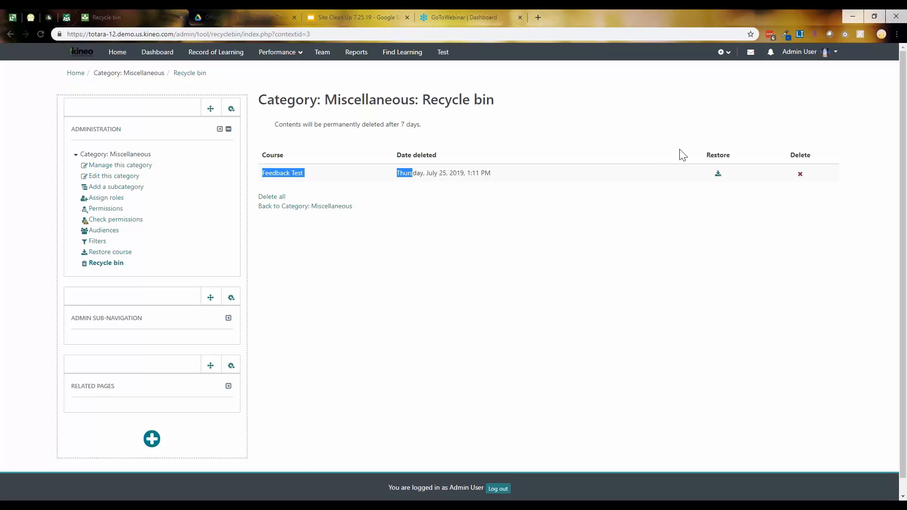
{"action": "left_click", "coordinate": [716, 174]}
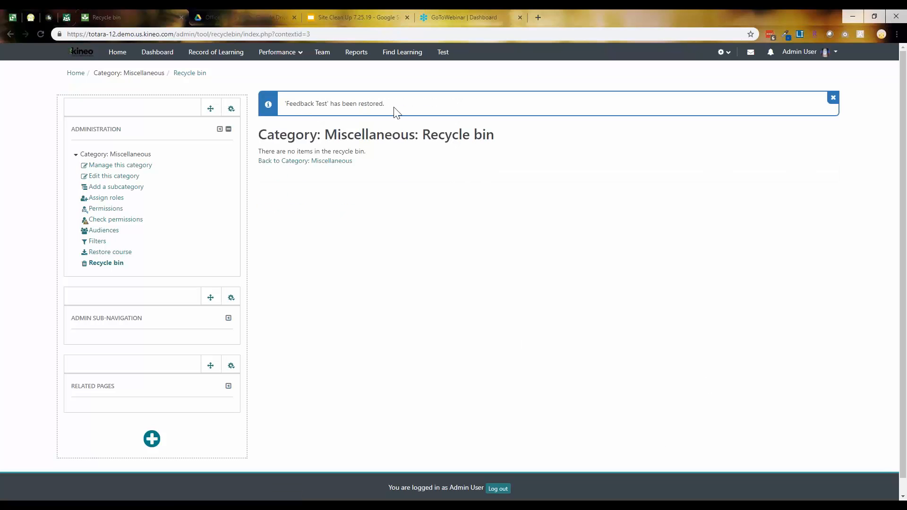
{"action": "left_click", "coordinate": [300, 162]}
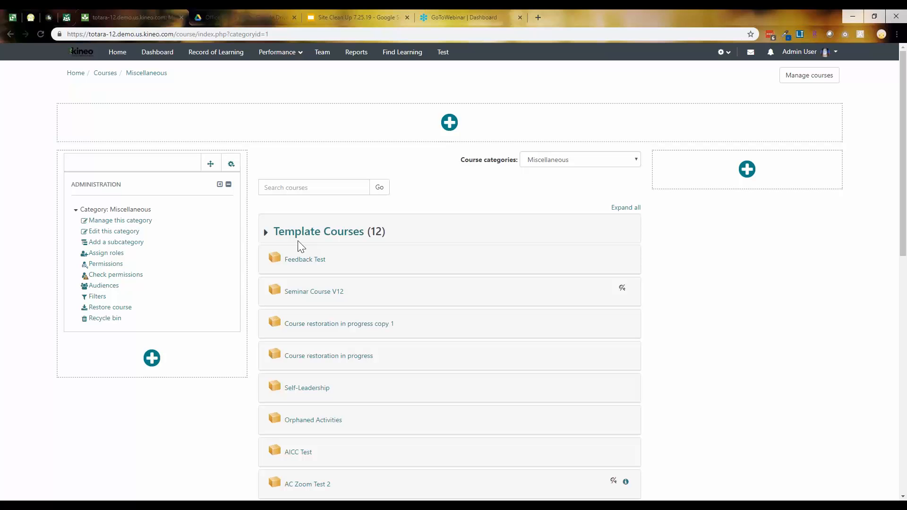
Step: Search site administration for "recycle" and open the Recycle bin admin tool's settings page
{"action": "left_click", "coordinate": [723, 52]}
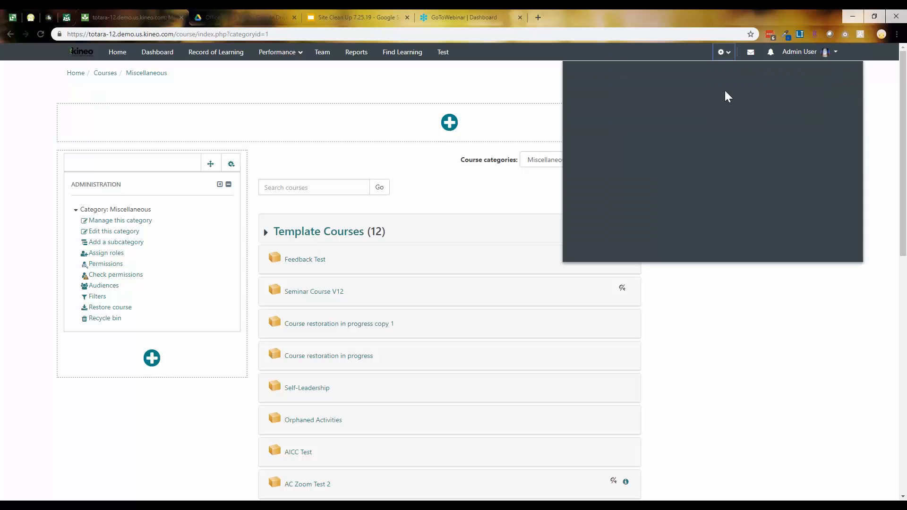
{"action": "left_click", "coordinate": [816, 80]}
{"action": "type", "text": "recycle"}
{"action": "key", "text": "Return"}
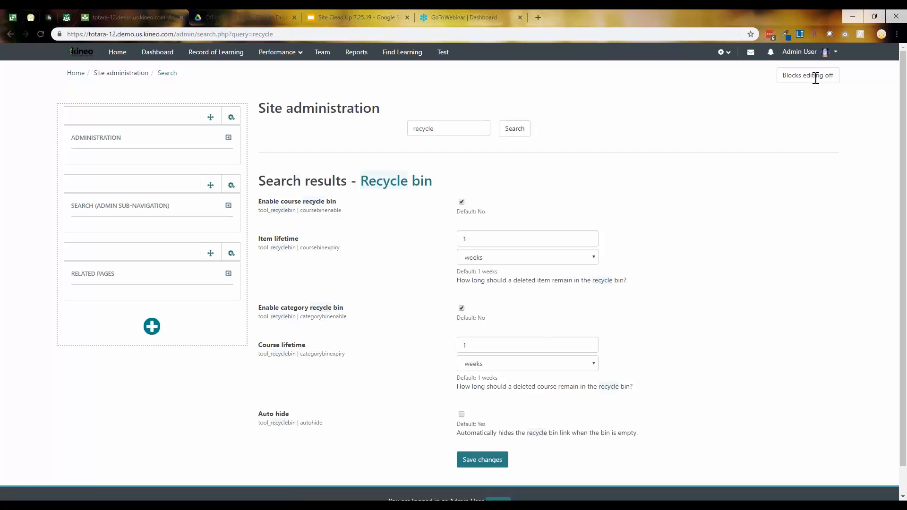
{"action": "left_click", "coordinate": [382, 185]}
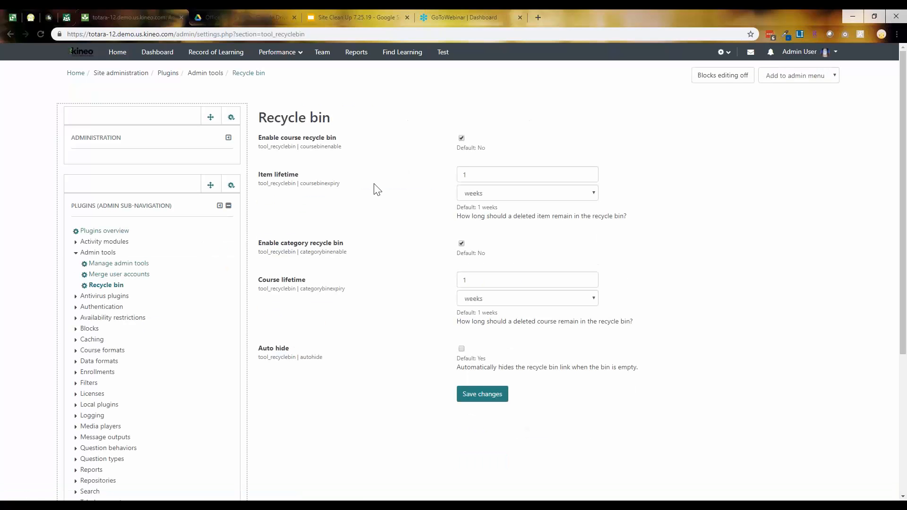
{"action": "left_click", "coordinate": [161, 73]}
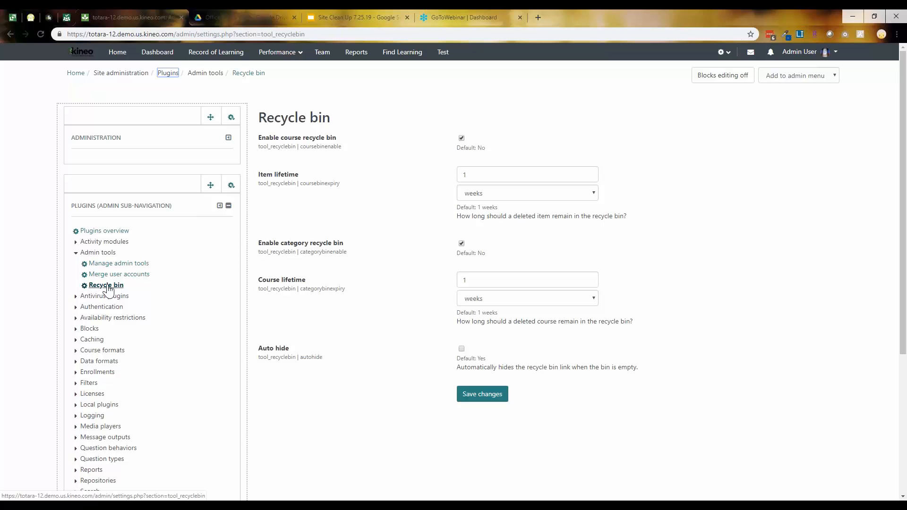
Step: Review the course recycle bin, item lifetime units and auto-hide settings, and save the Recycle bin configuration
{"action": "left_click_drag", "start_coordinate": [258, 138], "coordinate": [366, 136]}
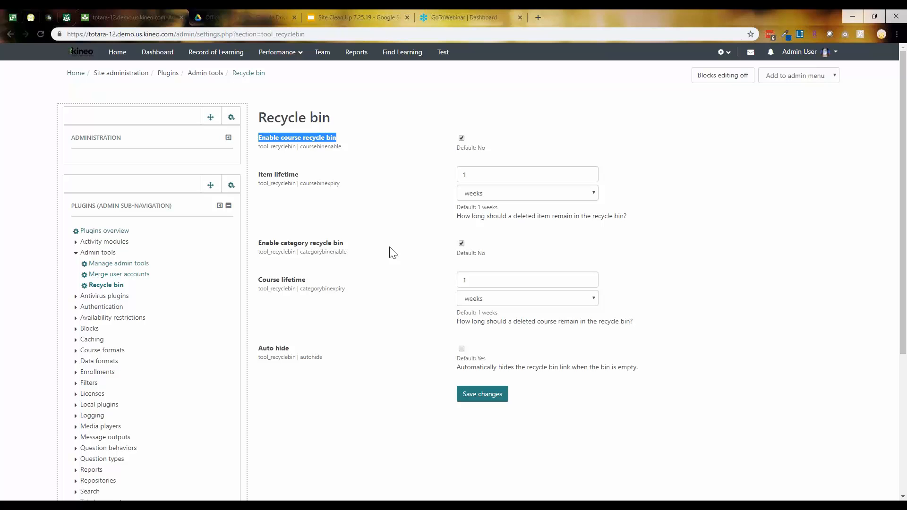
{"action": "left_click", "coordinate": [484, 176]}
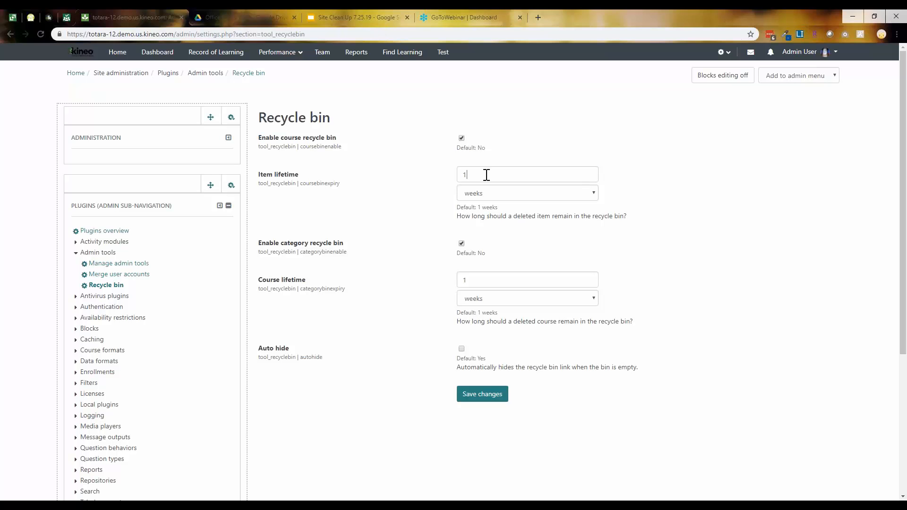
{"action": "left_click", "coordinate": [523, 194]}
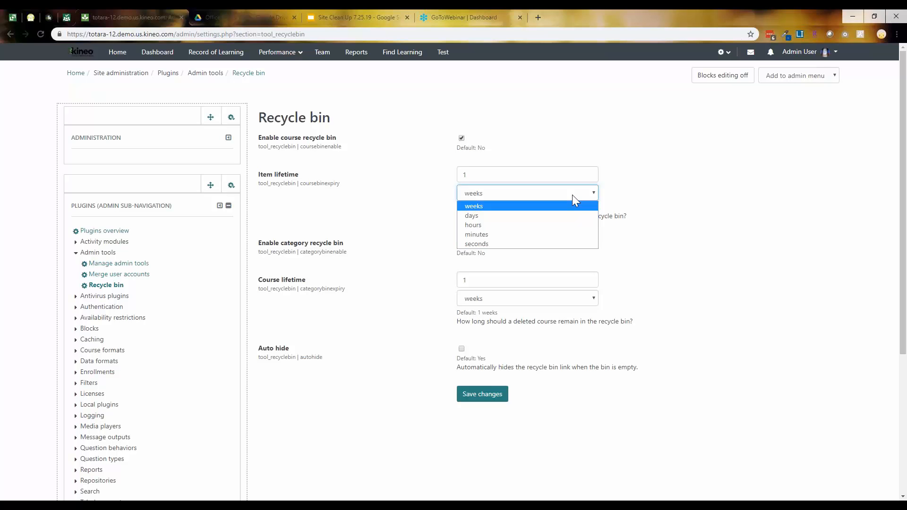
{"action": "left_click", "coordinate": [622, 141]}
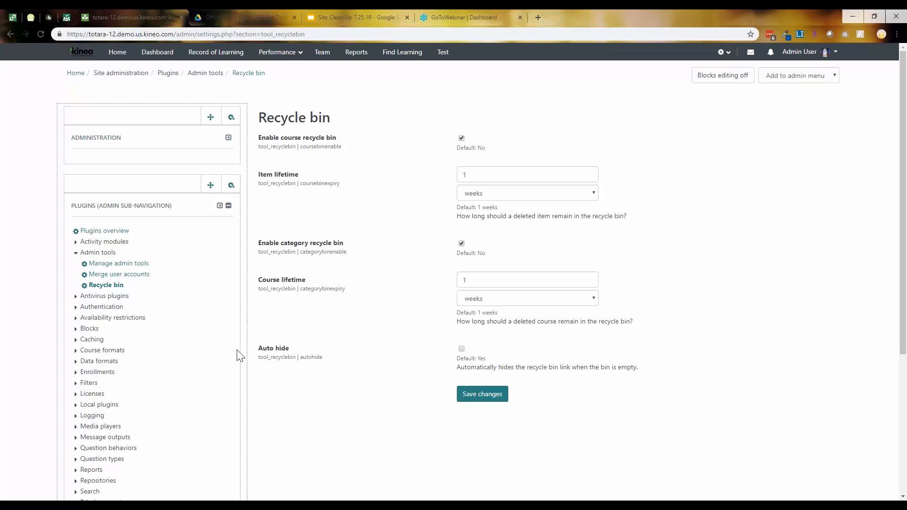
{"action": "left_click_drag", "start_coordinate": [253, 350], "coordinate": [318, 351]}
{"action": "left_click_drag", "start_coordinate": [482, 367], "coordinate": [663, 370]}
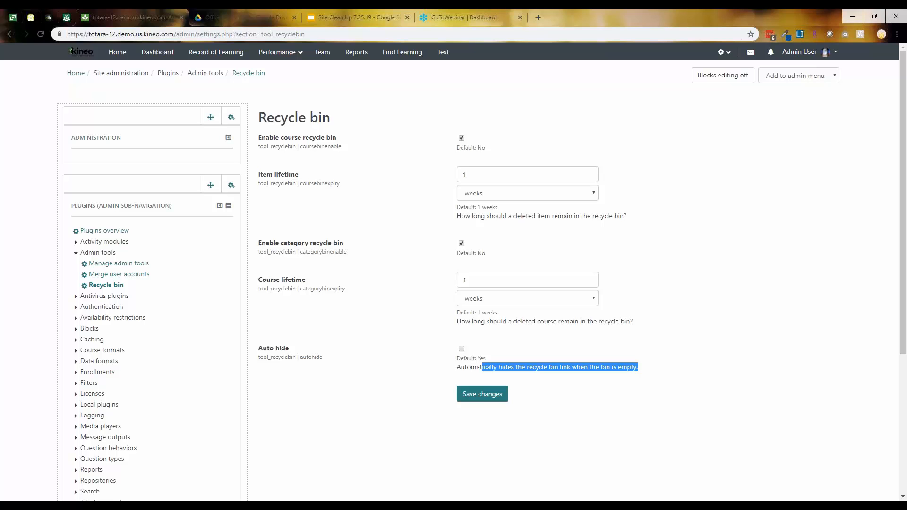
{"action": "left_click", "coordinate": [483, 396]}
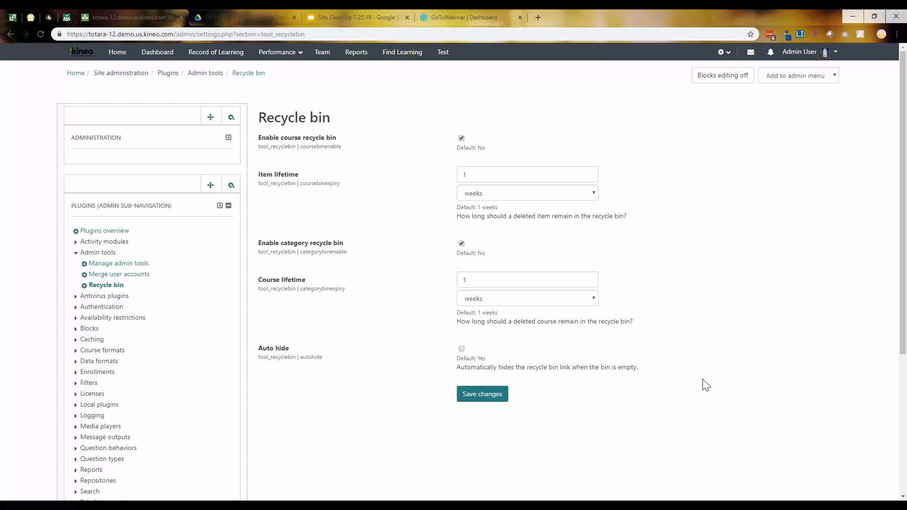
Step: Switch to the Site Clean Up 7.25.19 presentation in Google Slides and present its closing "Thank you" slide
{"action": "left_click", "coordinate": [342, 19]}
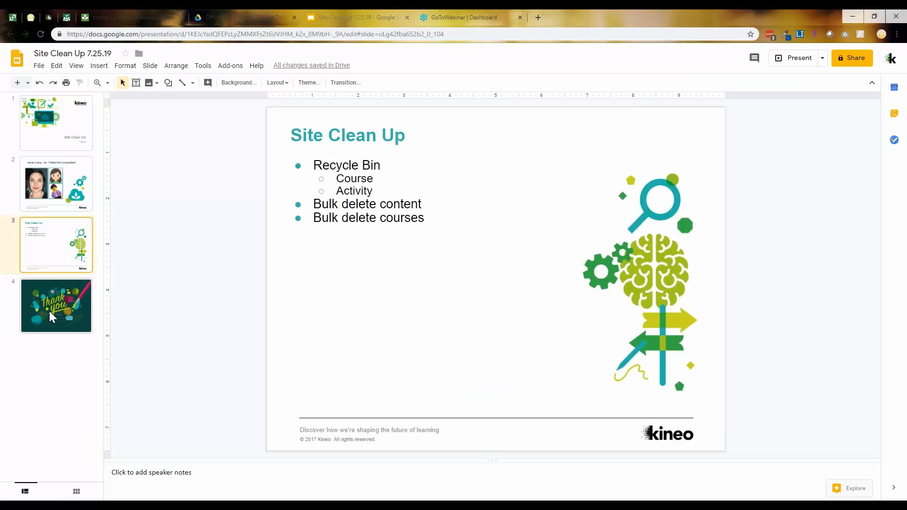
{"action": "left_click", "coordinate": [52, 315]}
{"action": "left_click", "coordinate": [792, 62]}
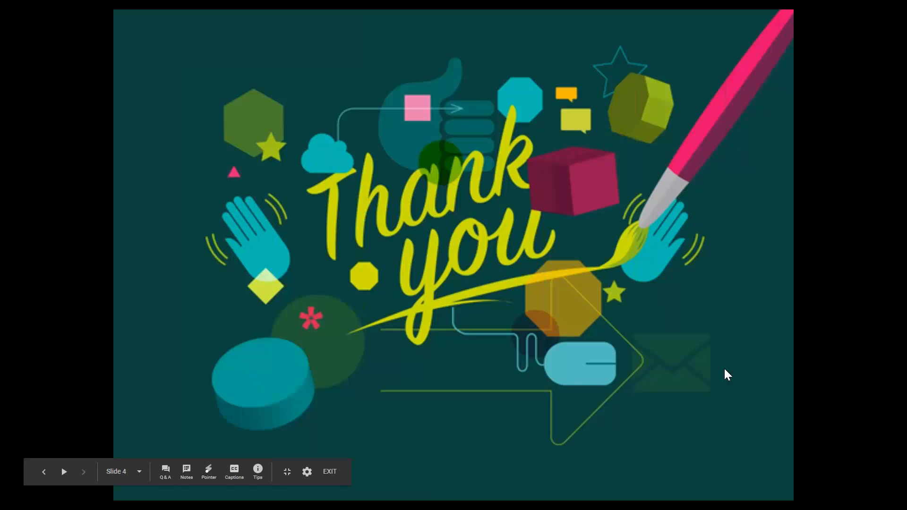